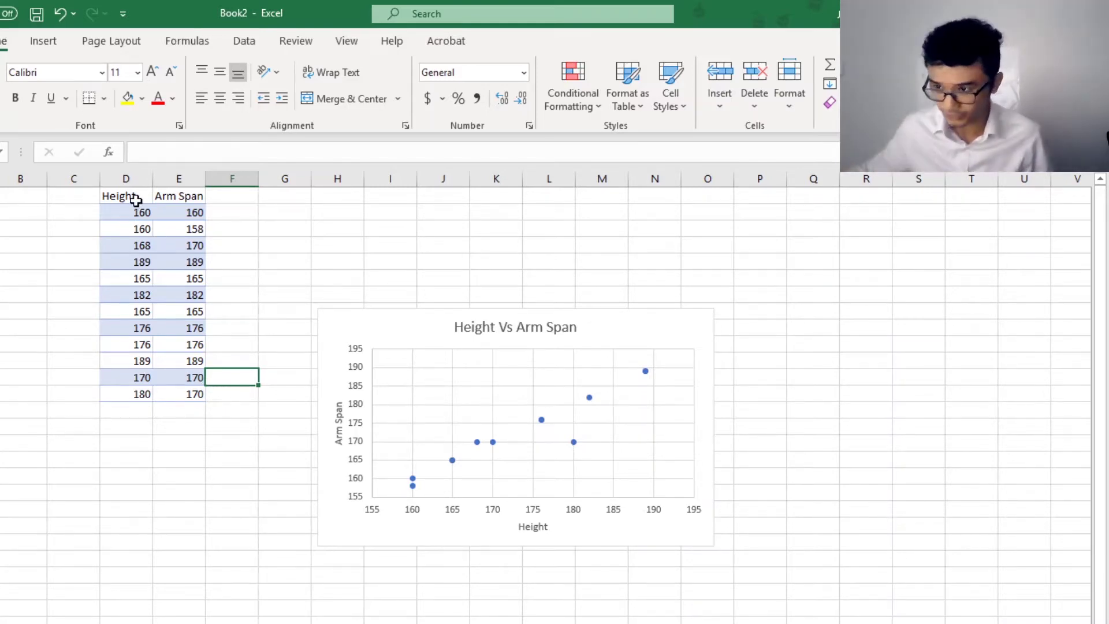
- Select the Height and Arm Span data range D1:E12
{"action": "left_click_drag", "start_coordinate": [131, 197], "coordinate": [190, 398]}
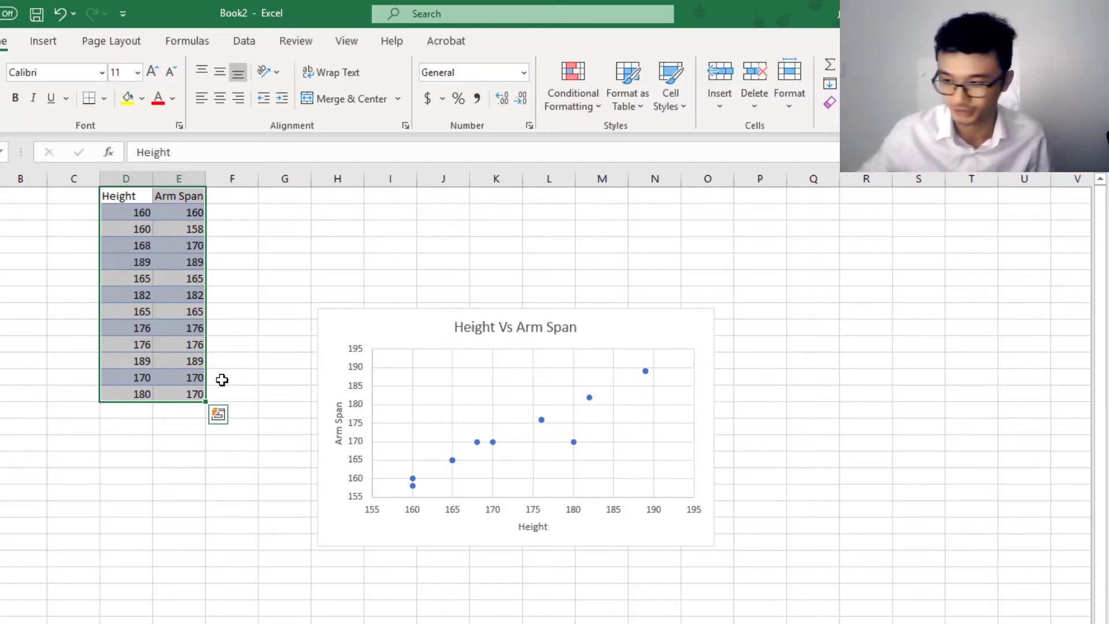
{"action": "left_click", "coordinate": [290, 335]}
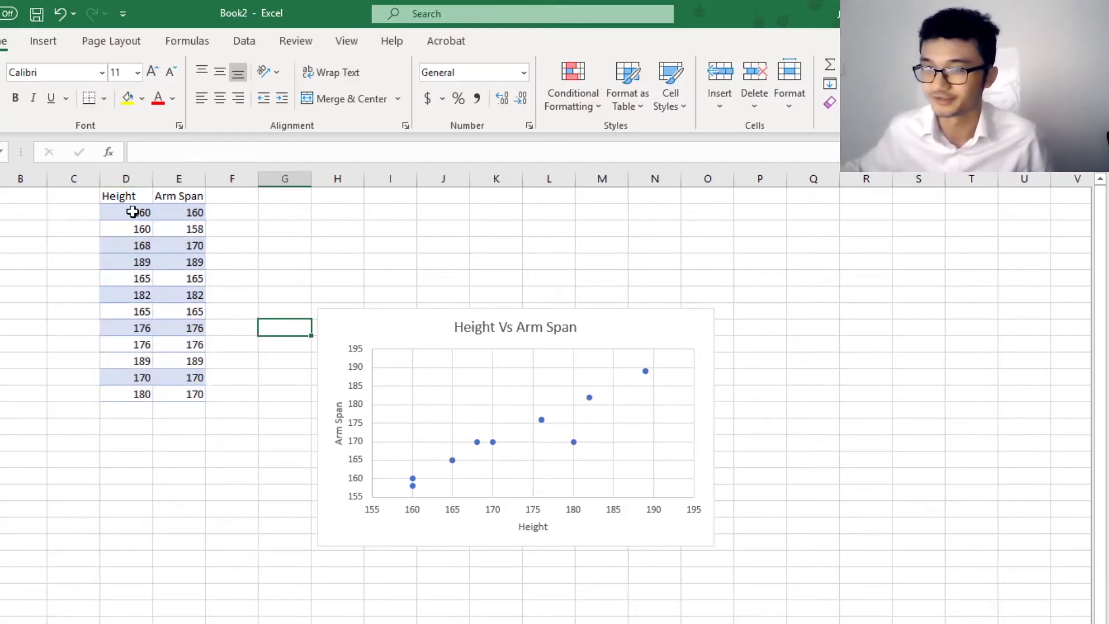
{"action": "left_click", "coordinate": [120, 194]}
{"action": "left_click_drag", "start_coordinate": [119, 194], "coordinate": [171, 398]}
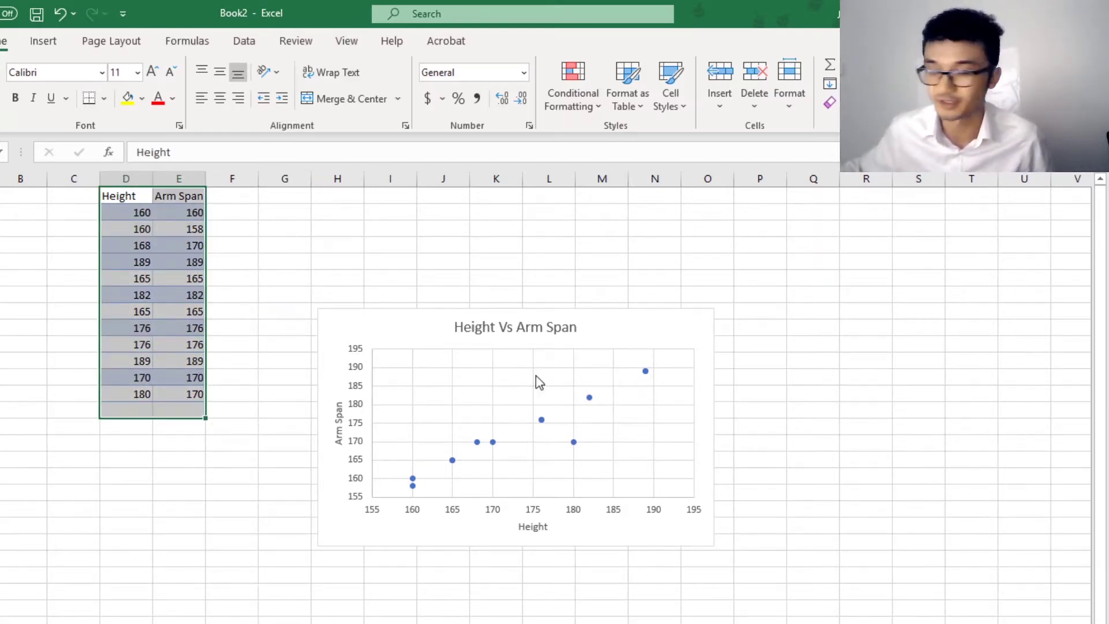
- Select the old Height Vs Arm Span scatter chart, move it aside and remove it
{"action": "left_click", "coordinate": [533, 351]}
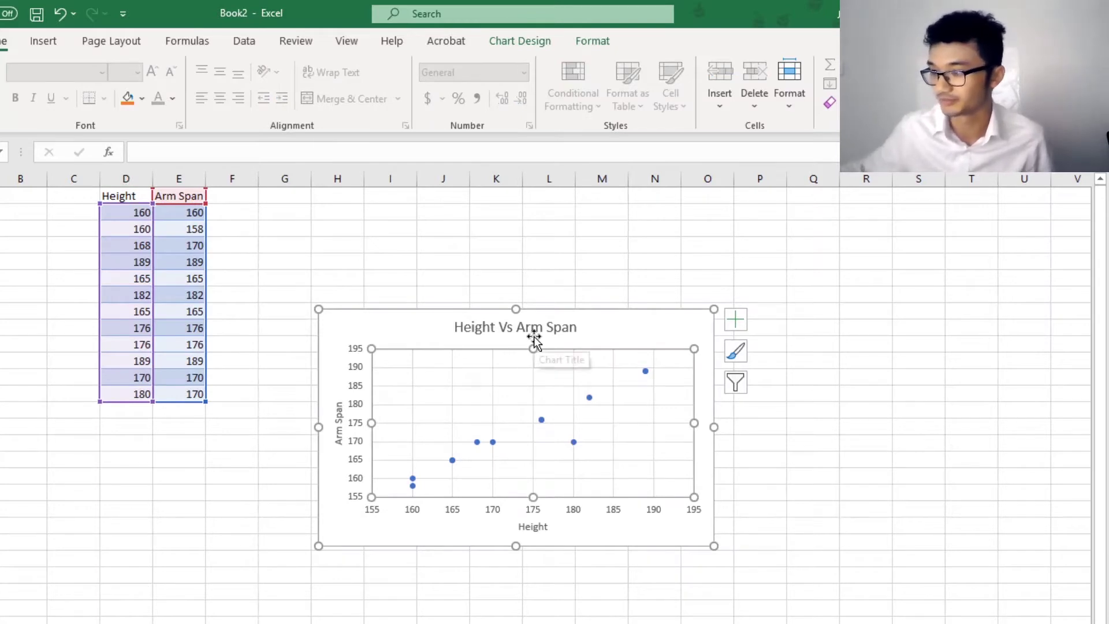
{"action": "left_click", "coordinate": [467, 319]}
{"action": "mouse_move", "coordinate": [404, 315]}
{"action": "left_mouse_down"}
{"action": "mouse_move", "coordinate": [287, 423]}
{"action": "mouse_move", "coordinate": [297, 418]}
{"action": "left_mouse_up"}
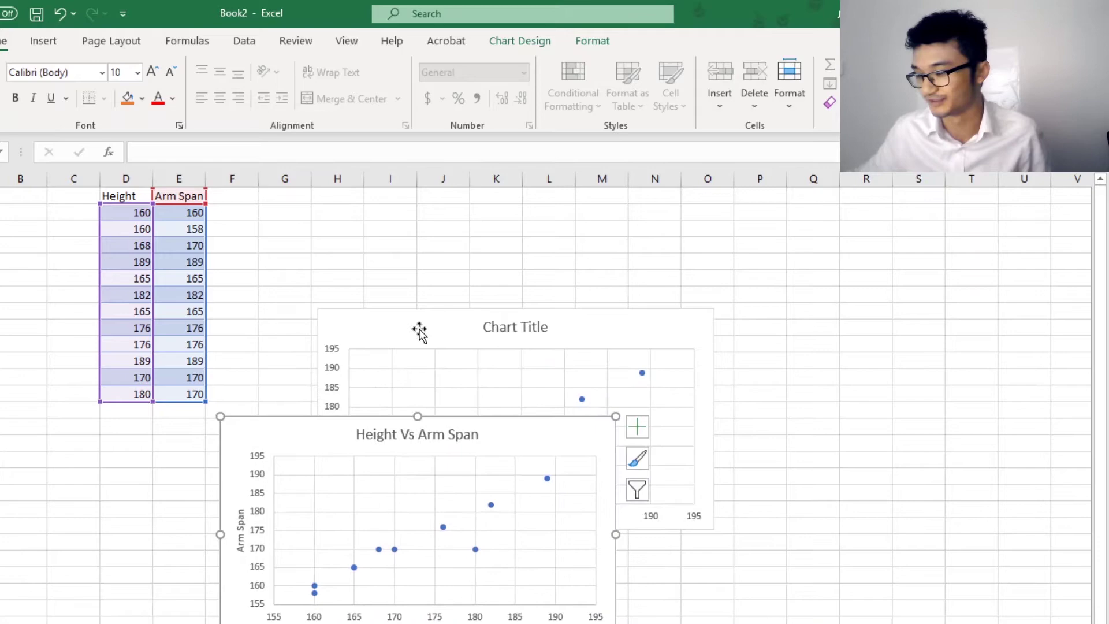
{"action": "key", "text": "Delete"}
- Delete the old chart and reselect the Height and Arm Span values
{"action": "left_click", "coordinate": [448, 308]}
{"action": "key", "text": "Delete"}
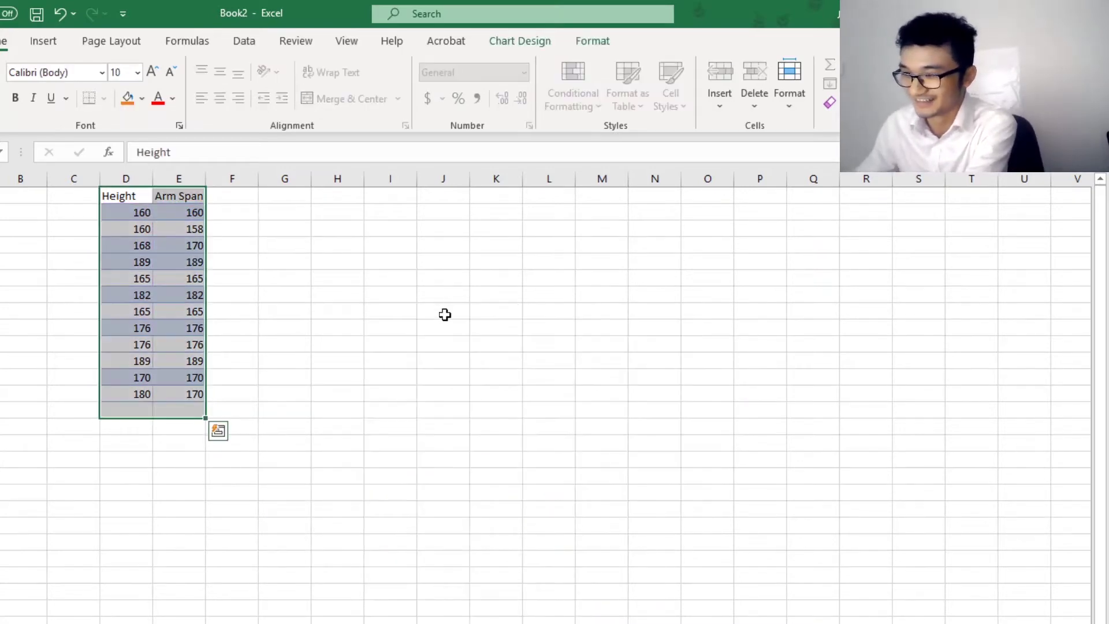
{"action": "left_click", "coordinate": [128, 218]}
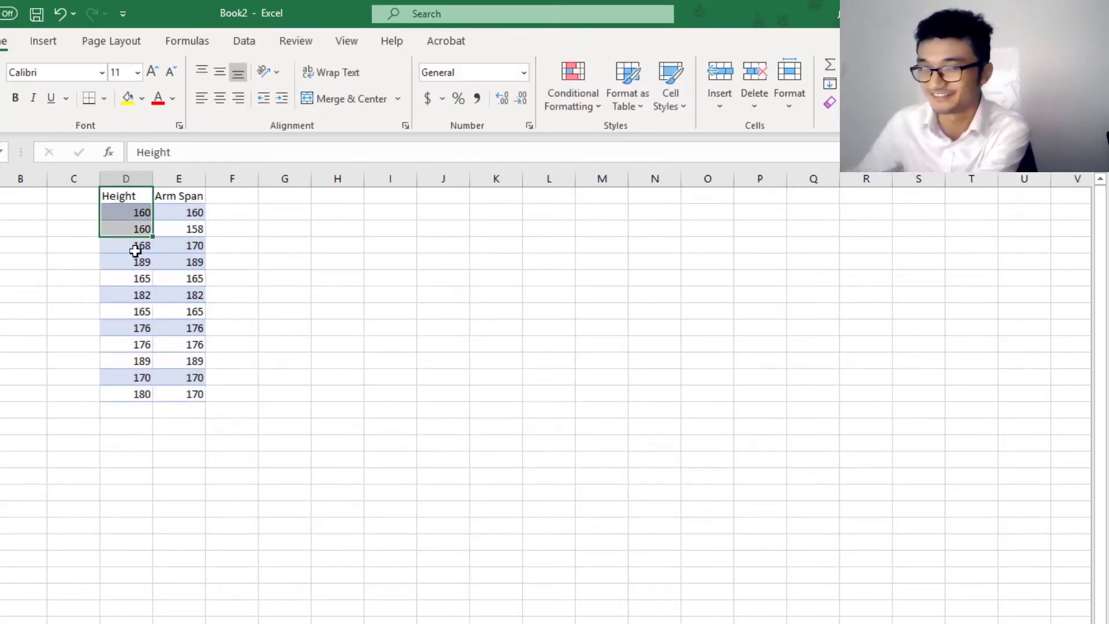
{"action": "left_click_drag", "start_coordinate": [125, 199], "coordinate": [173, 391]}
- Insert the recommended Scatter chart for the selected data beside the table
{"action": "left_click", "coordinate": [43, 40]}
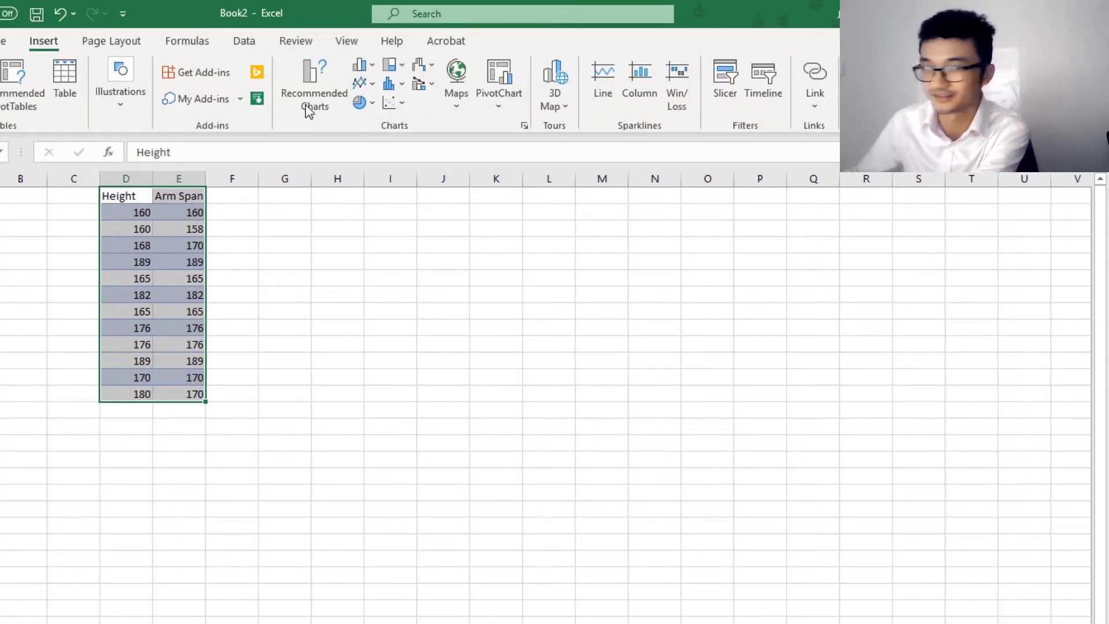
{"action": "left_click", "coordinate": [315, 100]}
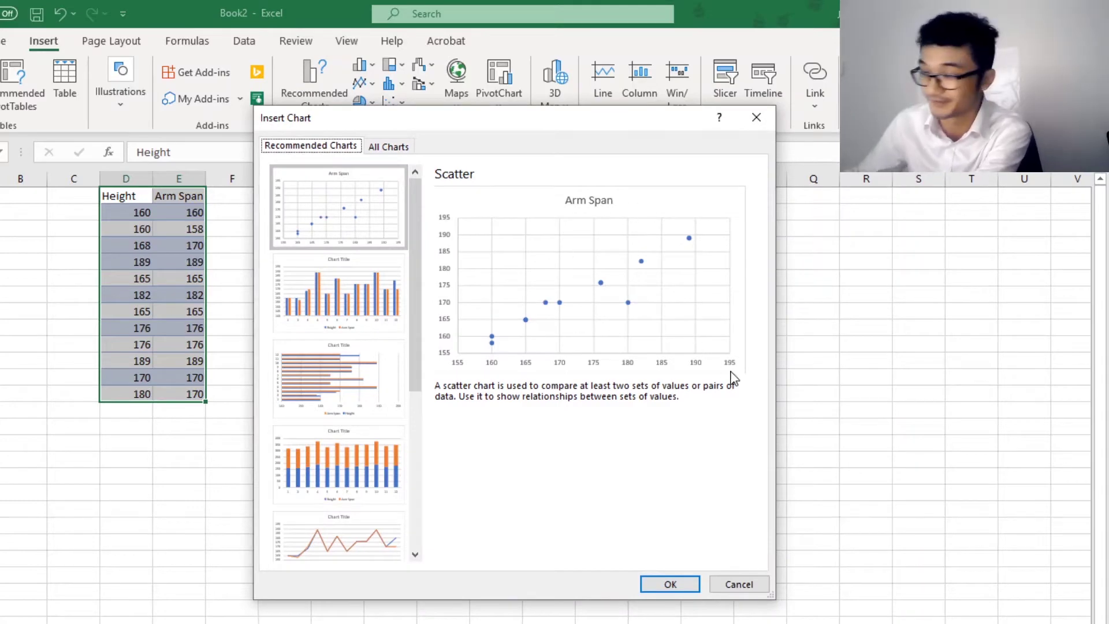
{"action": "left_click", "coordinate": [677, 588]}
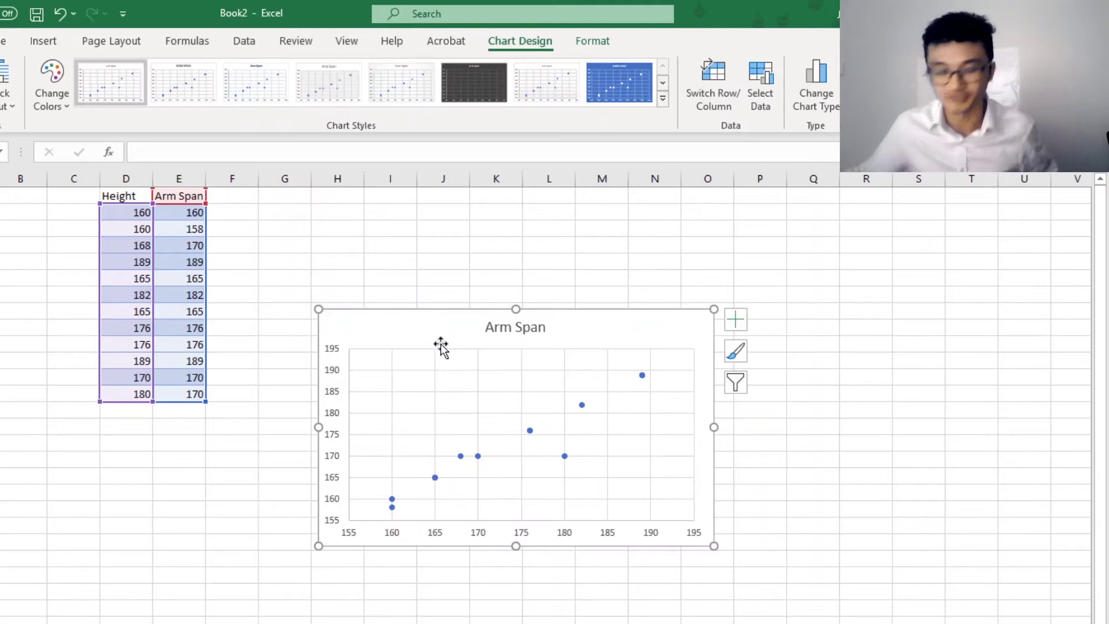
- Replace the chart title 'Arm Span' with 'Height Vs Arm Span'
{"action": "double_click", "coordinate": [538, 327]}
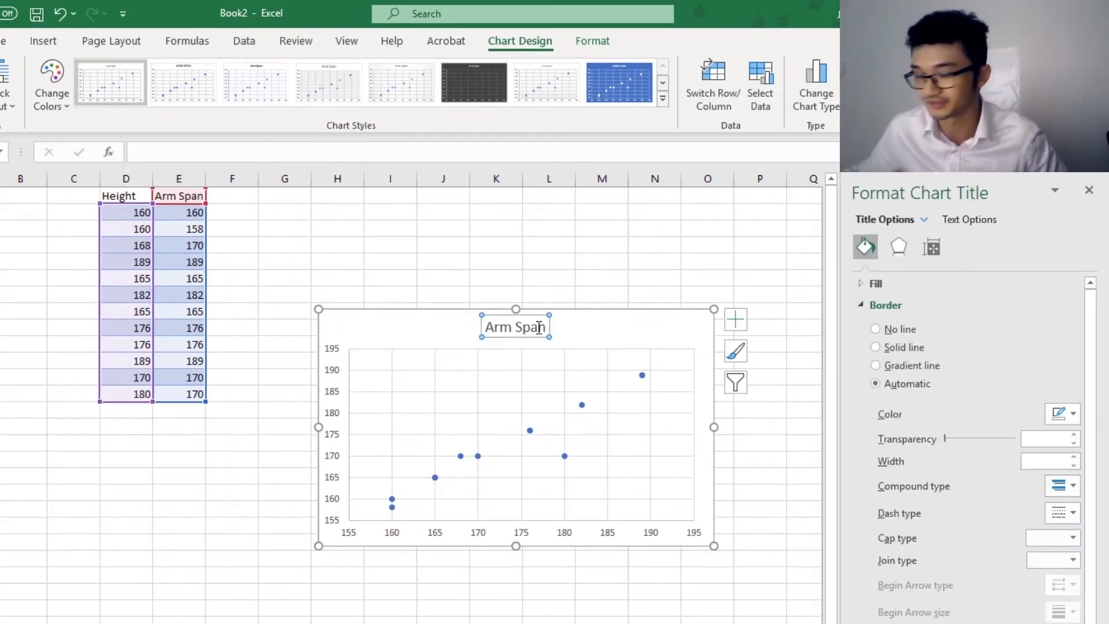
{"action": "double_click", "coordinate": [538, 328]}
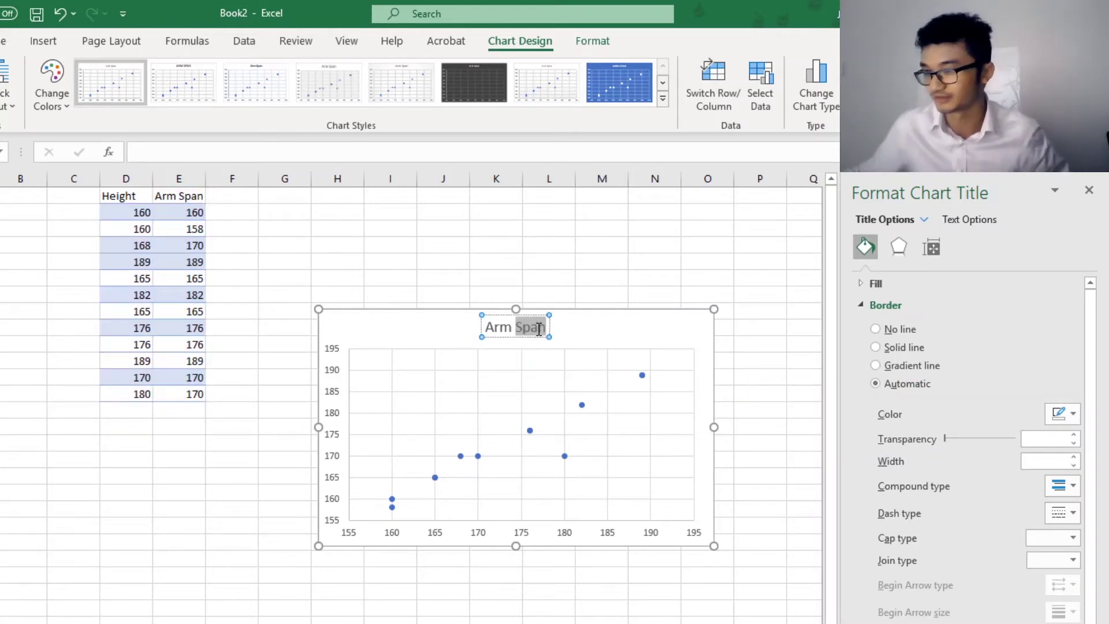
{"action": "triple_click", "coordinate": [538, 328]}
{"action": "type", "text": "Height"}
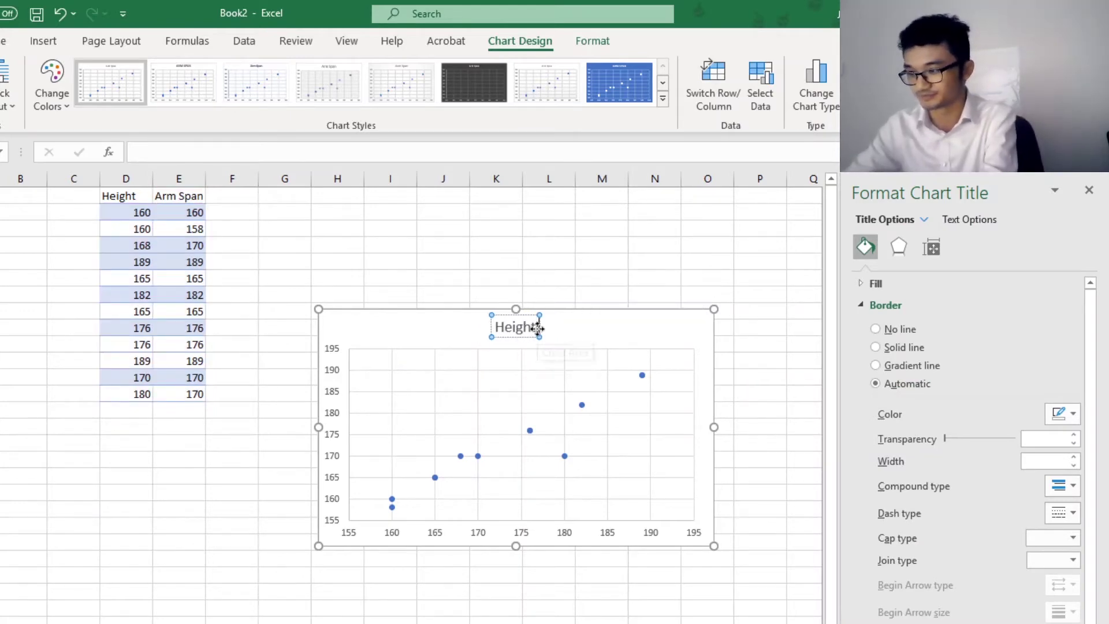
{"action": "type", "text": " Vs Arm Span"}
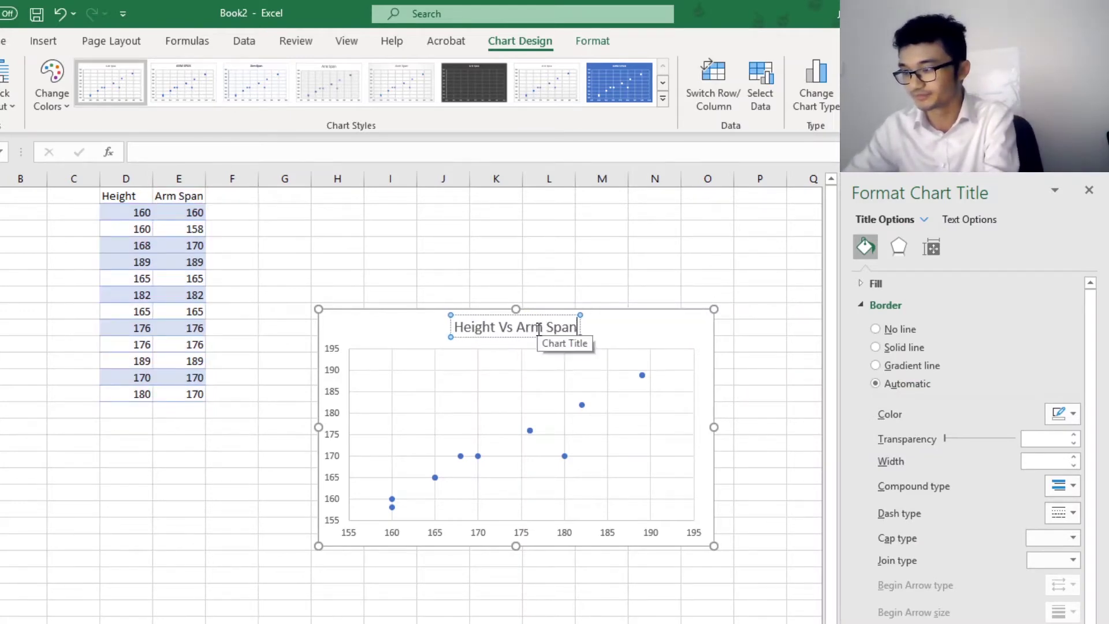
{"action": "left_click", "coordinate": [549, 228]}
{"action": "left_click", "coordinate": [649, 326]}
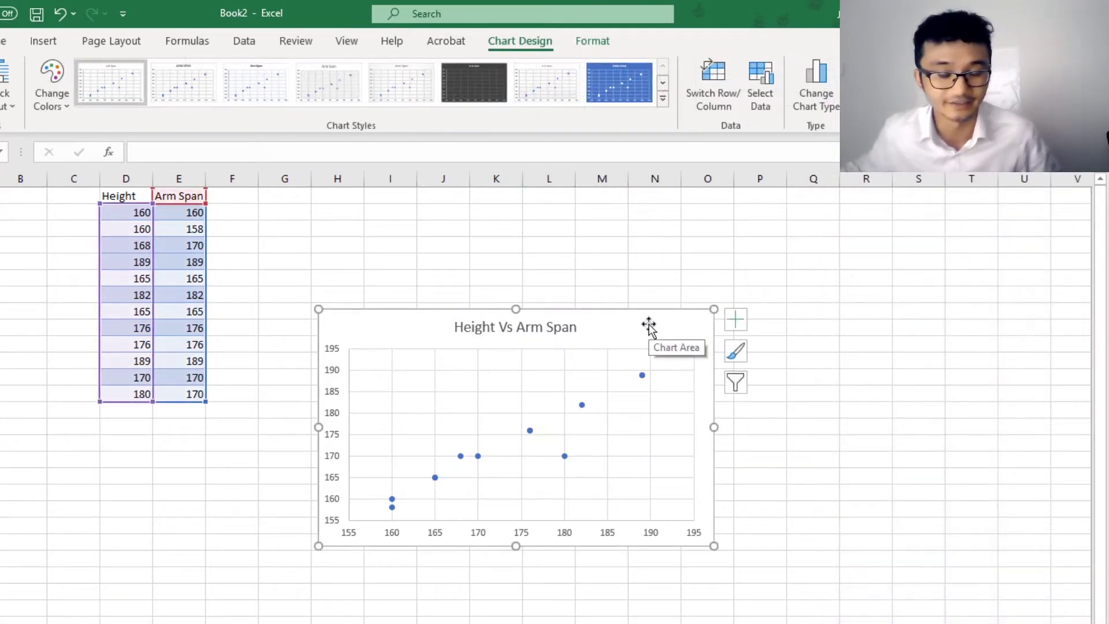
- Add Axis Titles and a linear Trendline to the Height Vs Arm Span chart via Chart Elements
{"action": "left_click", "coordinate": [735, 319]}
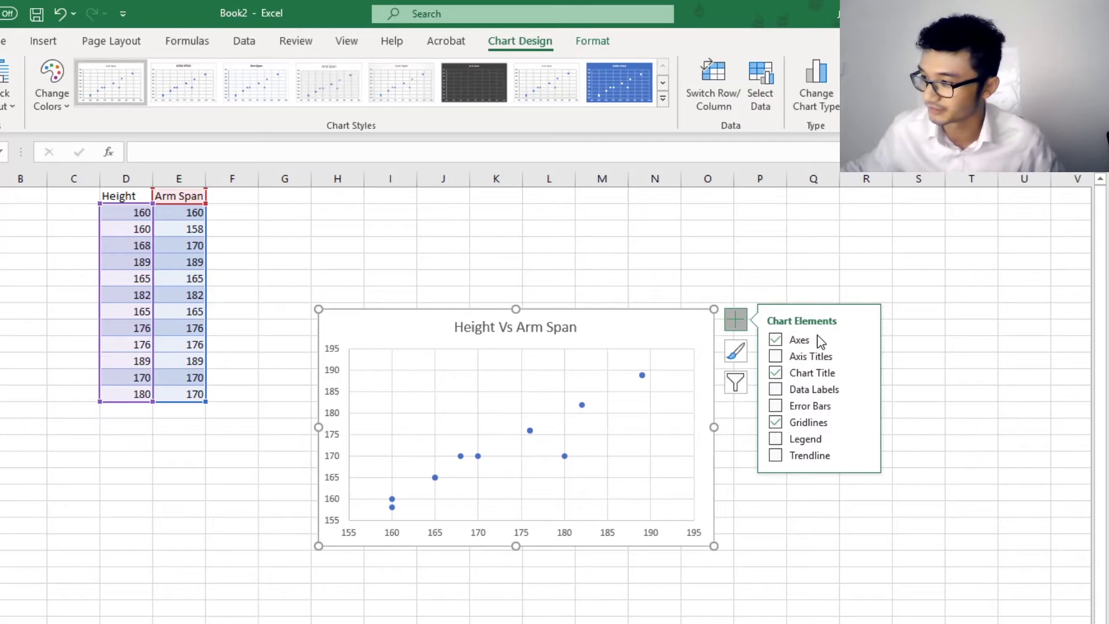
{"action": "left_click", "coordinate": [775, 356]}
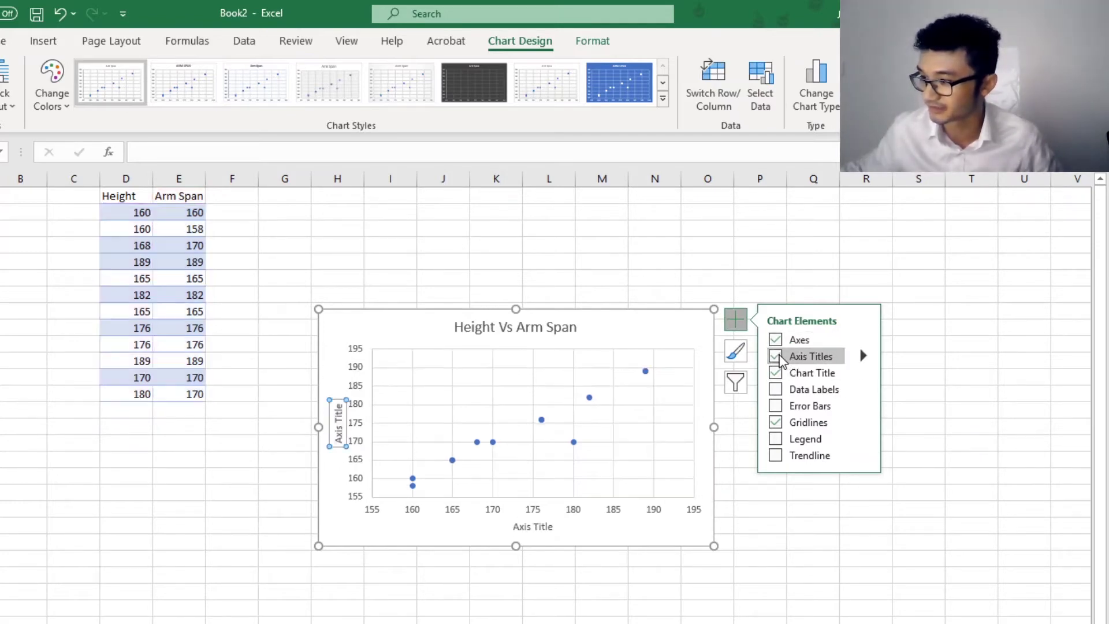
{"action": "left_click", "coordinate": [775, 455]}
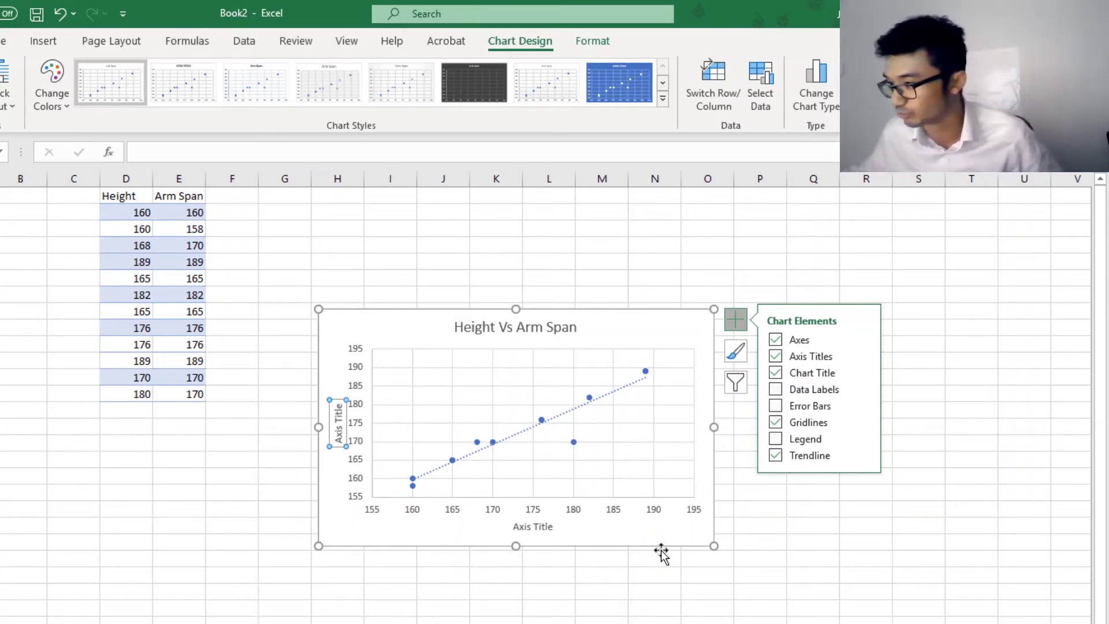
{"action": "left_click", "coordinate": [864, 455]}
- Display the trendline equation on the Height Vs Arm Span chart and nudge its label left
{"action": "left_click", "coordinate": [928, 545]}
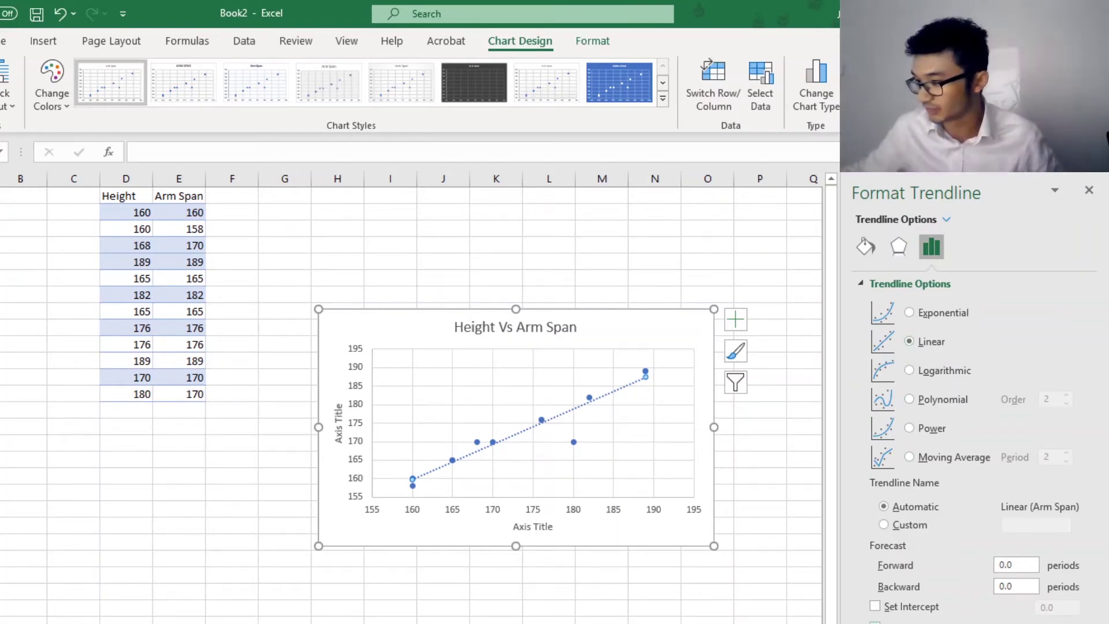
{"action": "left_click", "coordinate": [885, 618]}
{"action": "left_click", "coordinate": [579, 380]}
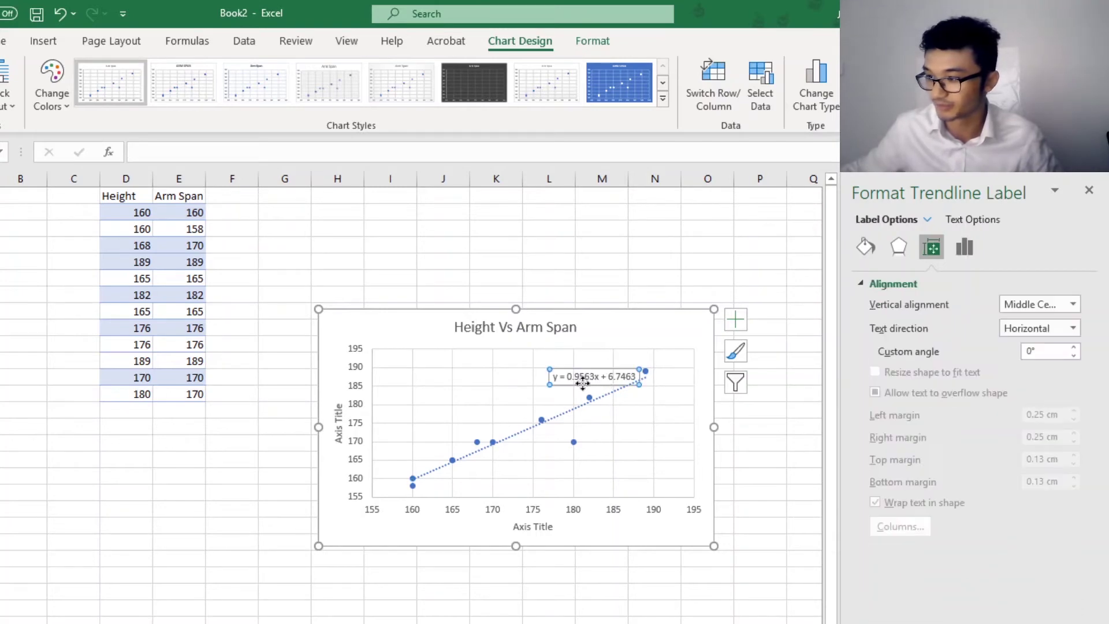
{"action": "left_click_drag", "start_coordinate": [572, 384], "coordinate": [570, 386]}
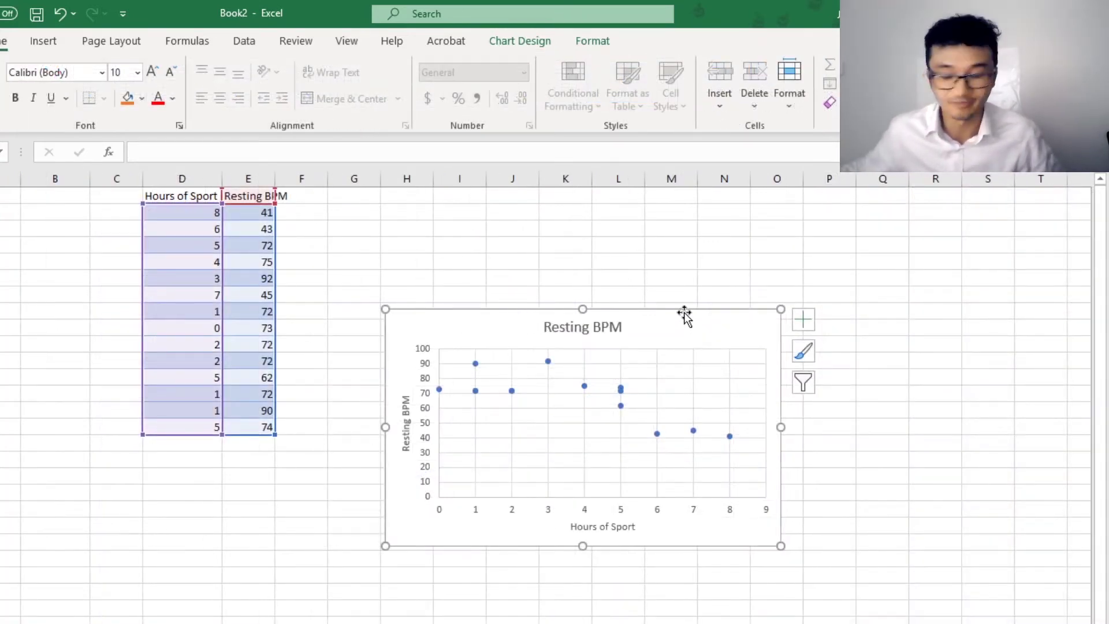
- Add a linear trendline to the Resting BPM chart showing its equation y = -4.5649x + 84.518
{"action": "left_click", "coordinate": [803, 321]}
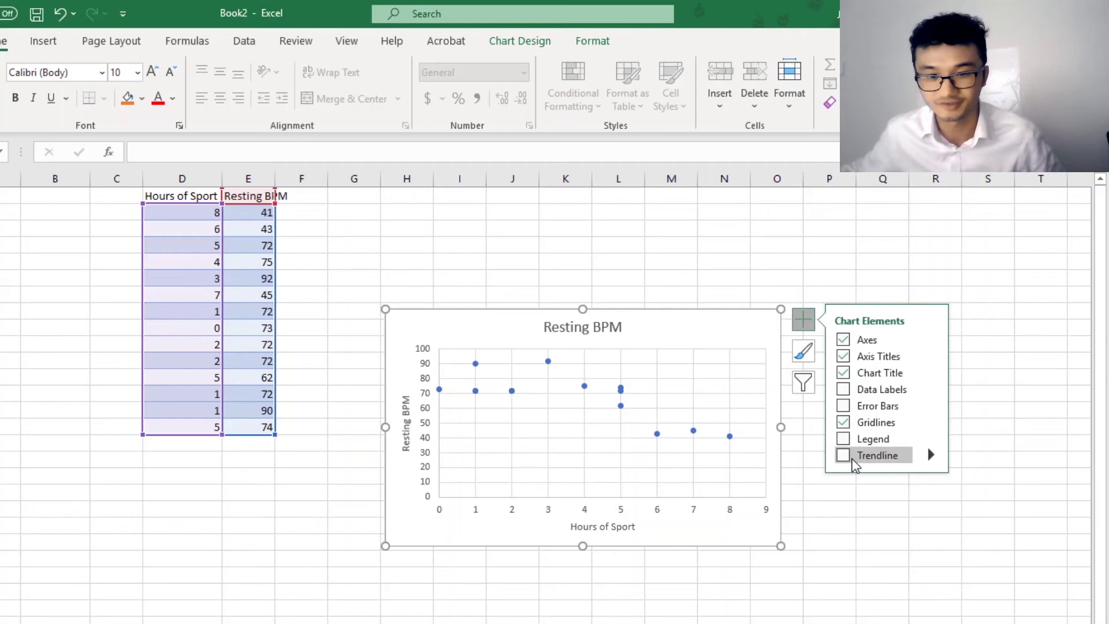
{"action": "left_click", "coordinate": [843, 456]}
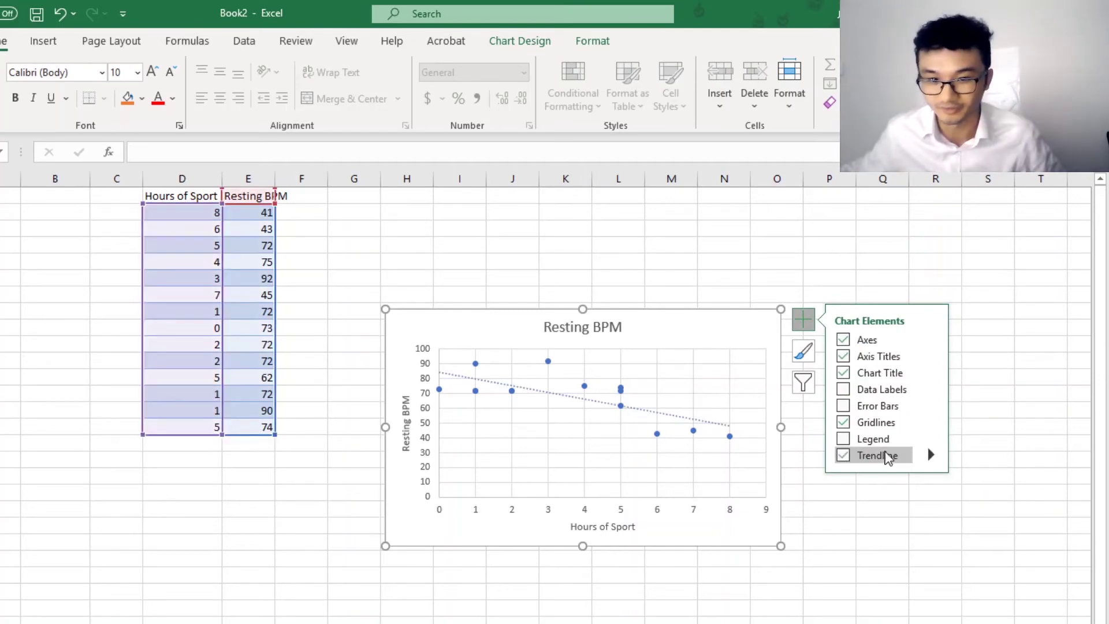
{"action": "left_click", "coordinate": [932, 457]}
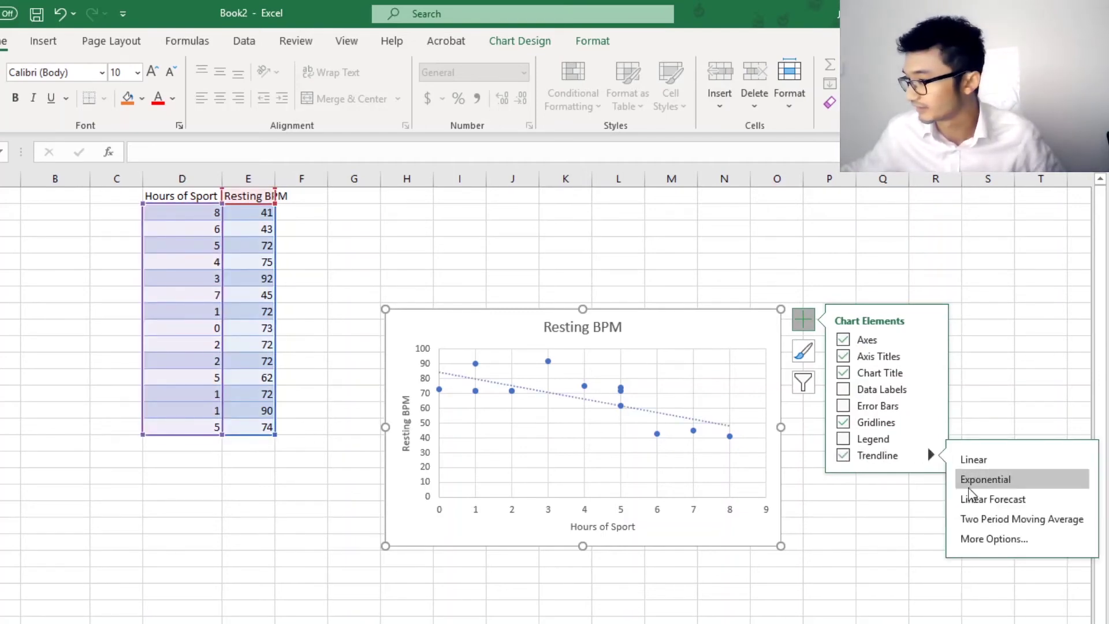
{"action": "left_click", "coordinate": [984, 543]}
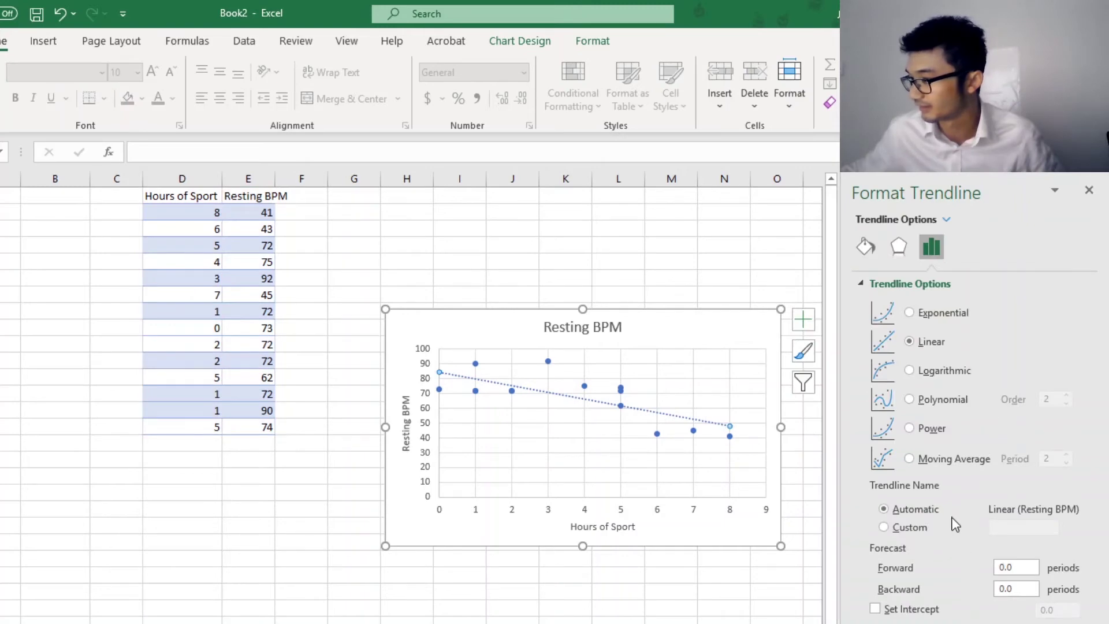
{"action": "left_click", "coordinate": [967, 620]}
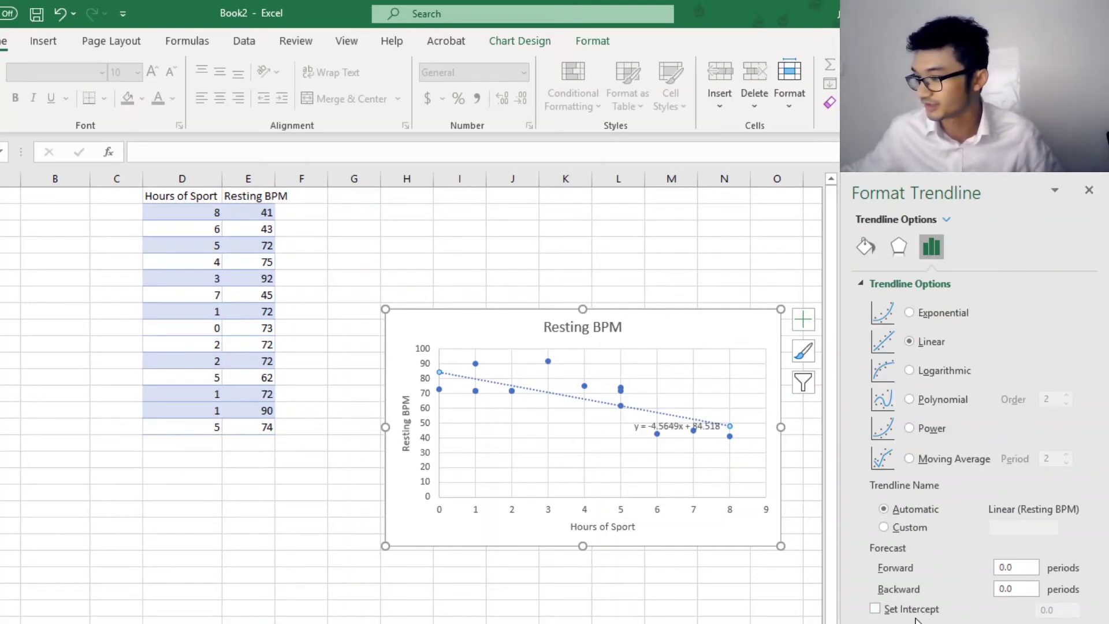
- Move the equation label below the trendline
{"action": "left_click", "coordinate": [652, 431]}
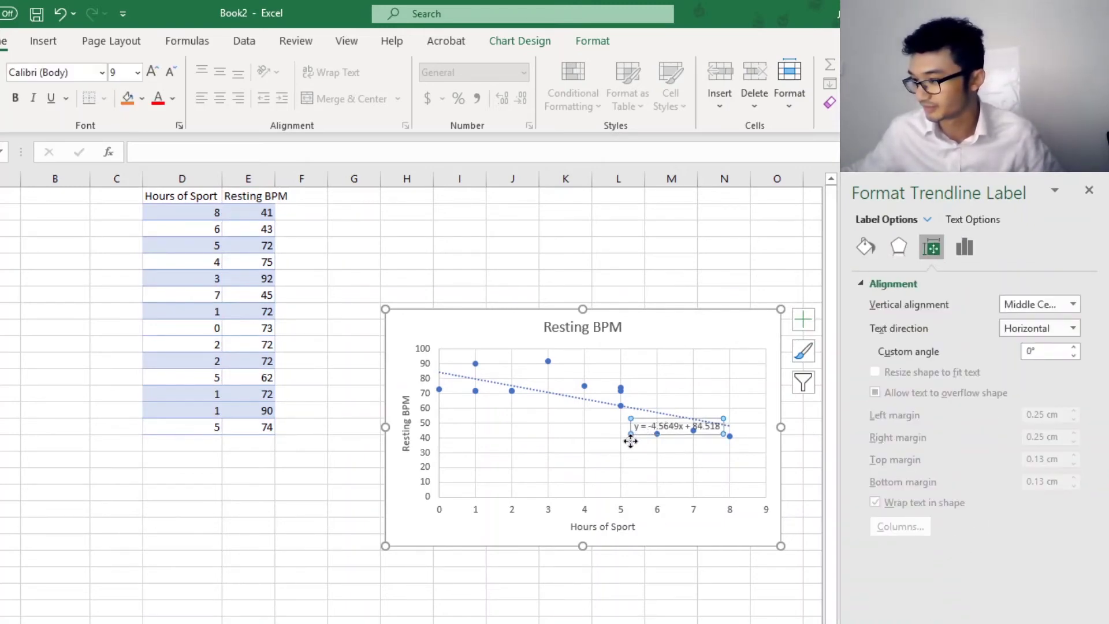
{"action": "left_click_drag", "start_coordinate": [632, 441], "coordinate": [559, 474]}
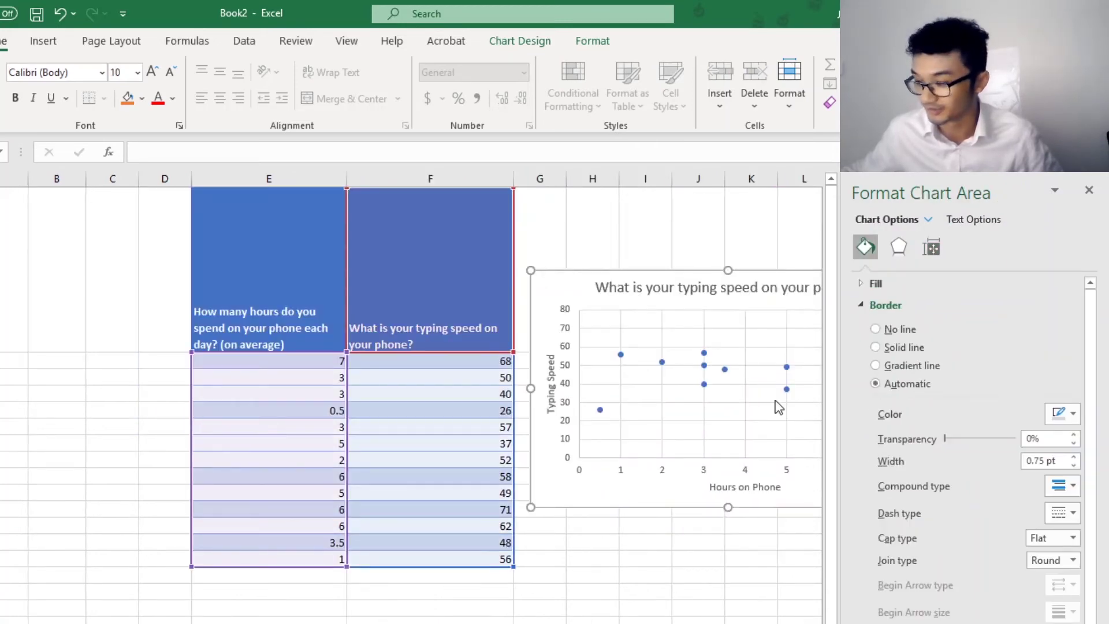
- Add a linear trendline with equation y = 3.6918x + 37.363 to the Typing Speed chart
{"action": "left_click", "coordinate": [772, 345]}
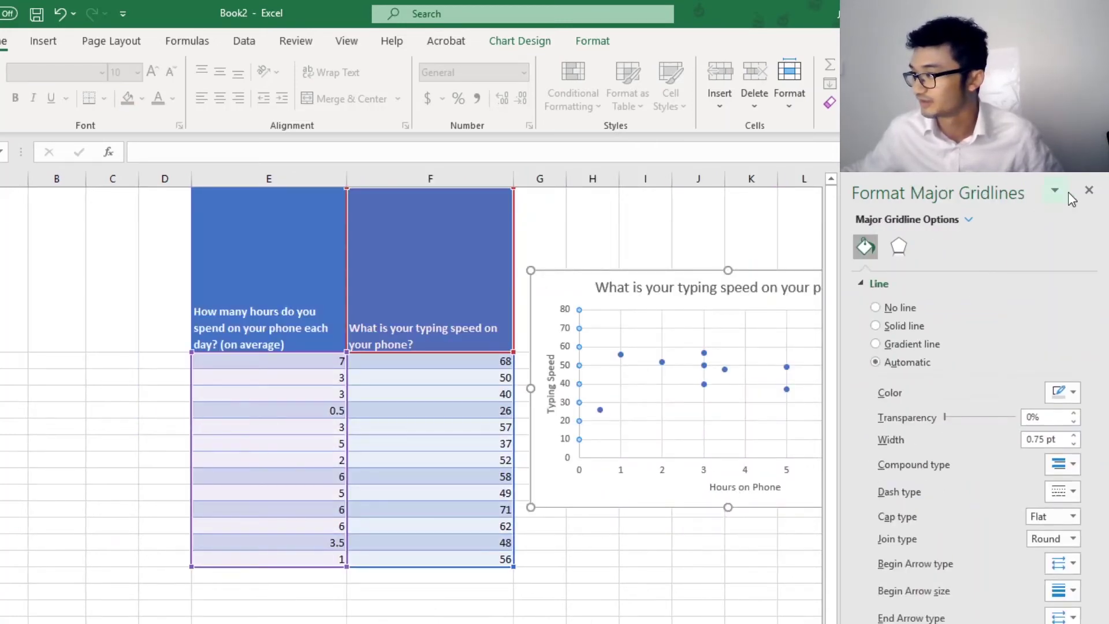
{"action": "left_click", "coordinate": [1088, 191]}
{"action": "left_click", "coordinate": [947, 280]}
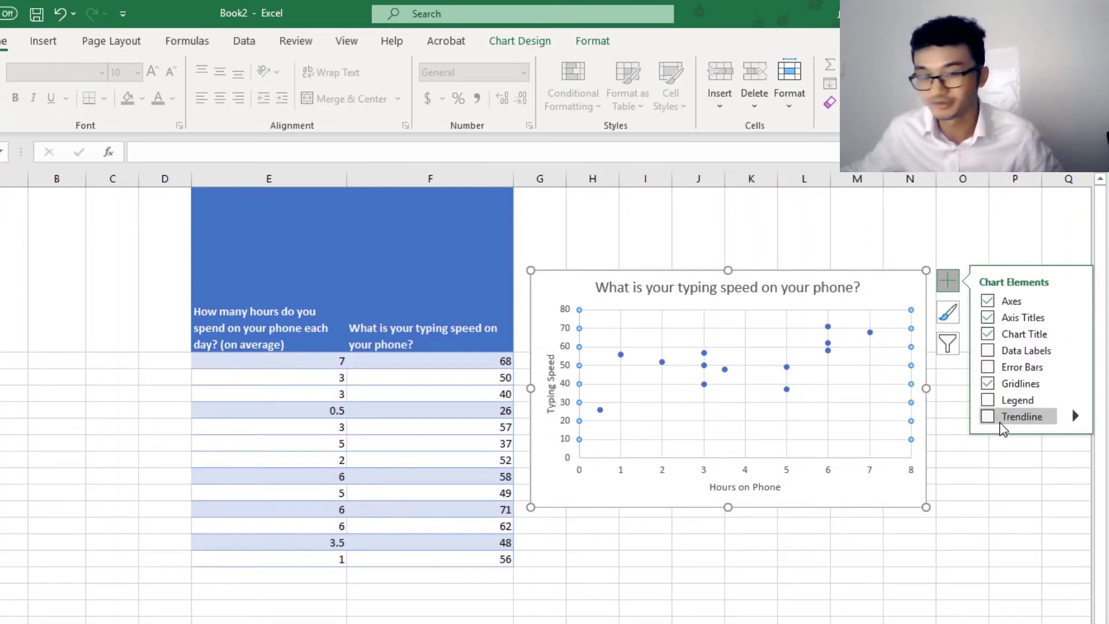
{"action": "left_click", "coordinate": [1002, 426]}
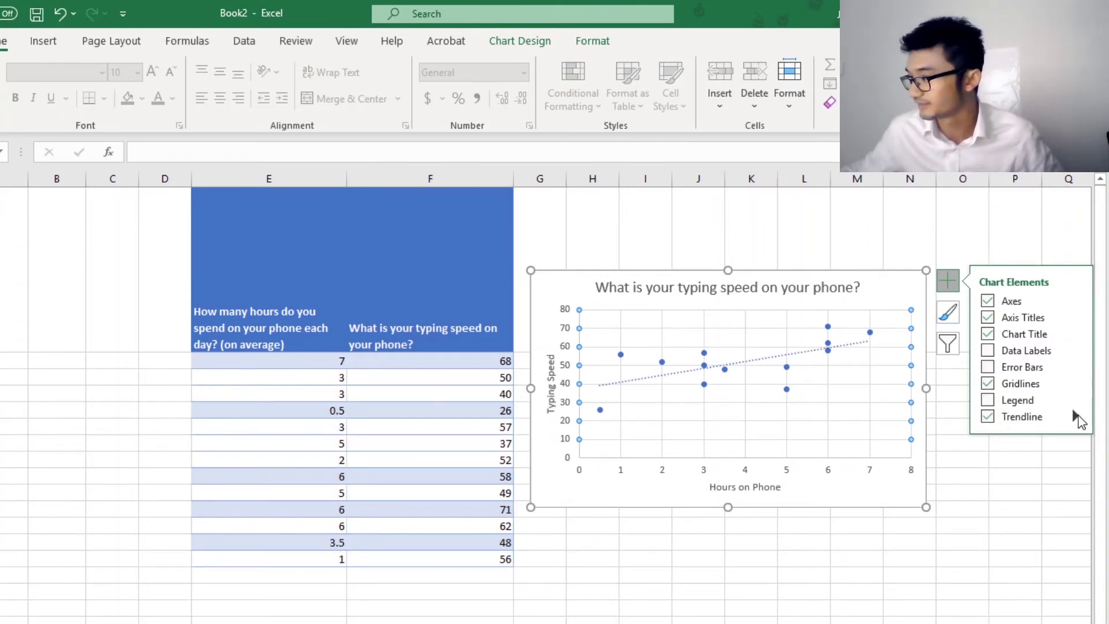
{"action": "mouse_move", "coordinate": [1074, 417]}
{"action": "left_click", "coordinate": [932, 500]}
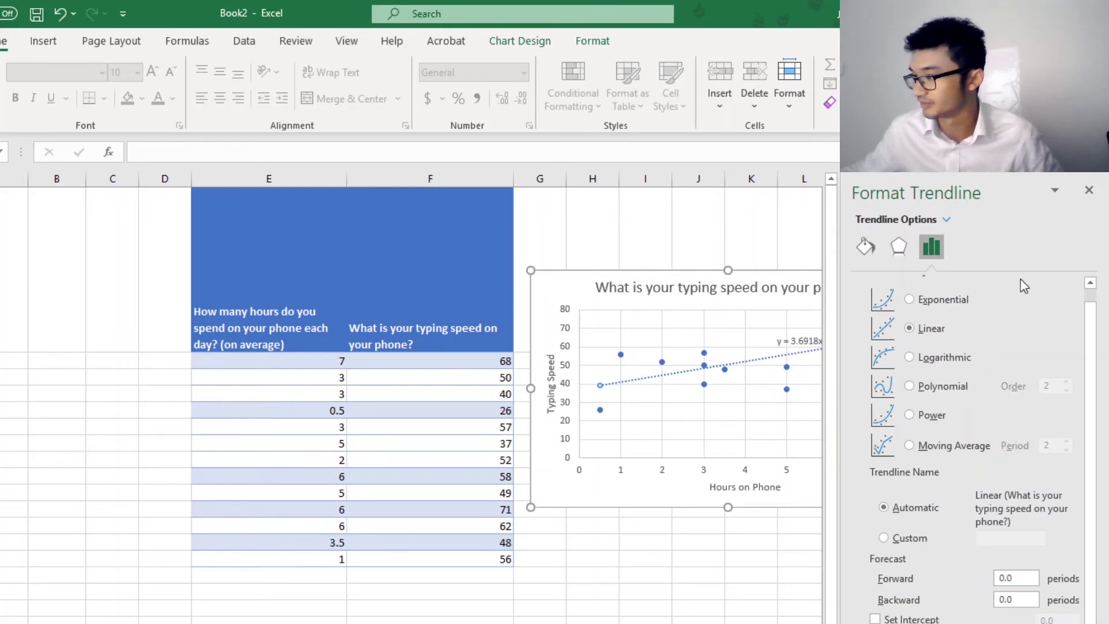
{"action": "left_click", "coordinate": [1088, 191]}
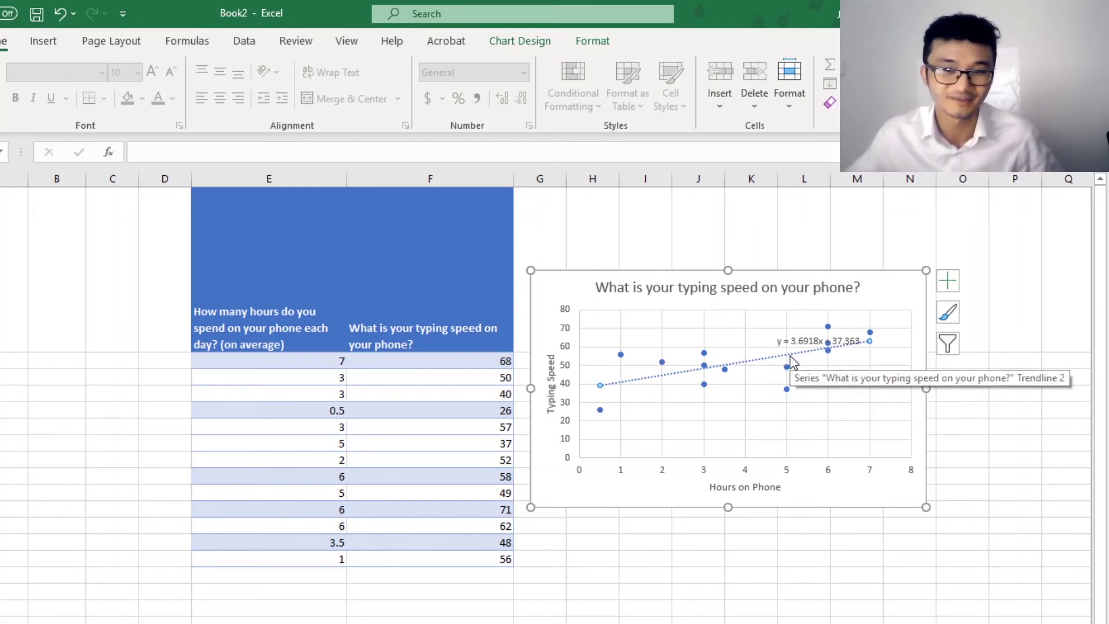
- Enable Display R-squared on the Typing Speed trendline, giving R² = 0.3753
{"action": "left_click", "coordinate": [763, 388]}
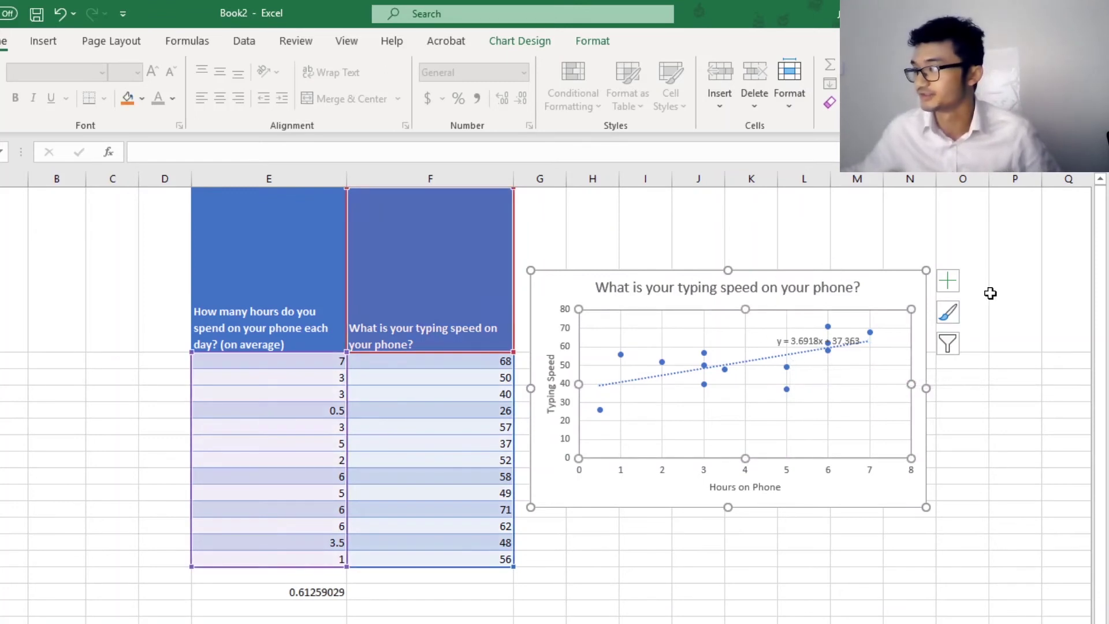
{"action": "left_click", "coordinate": [957, 289]}
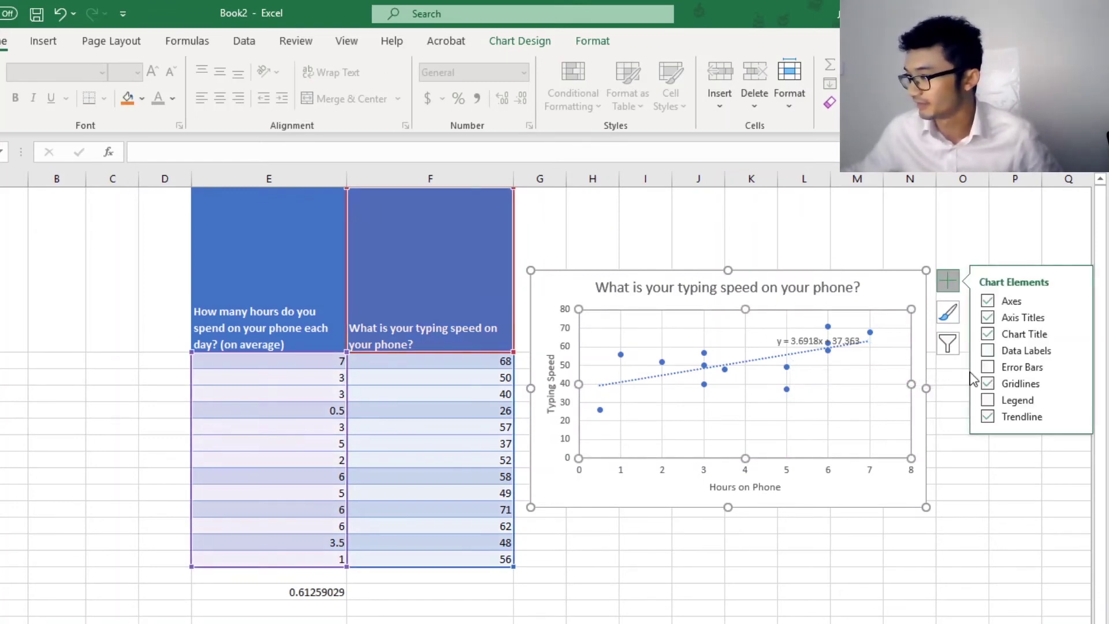
{"action": "left_click", "coordinate": [1079, 419]}
{"action": "left_click", "coordinate": [935, 503]}
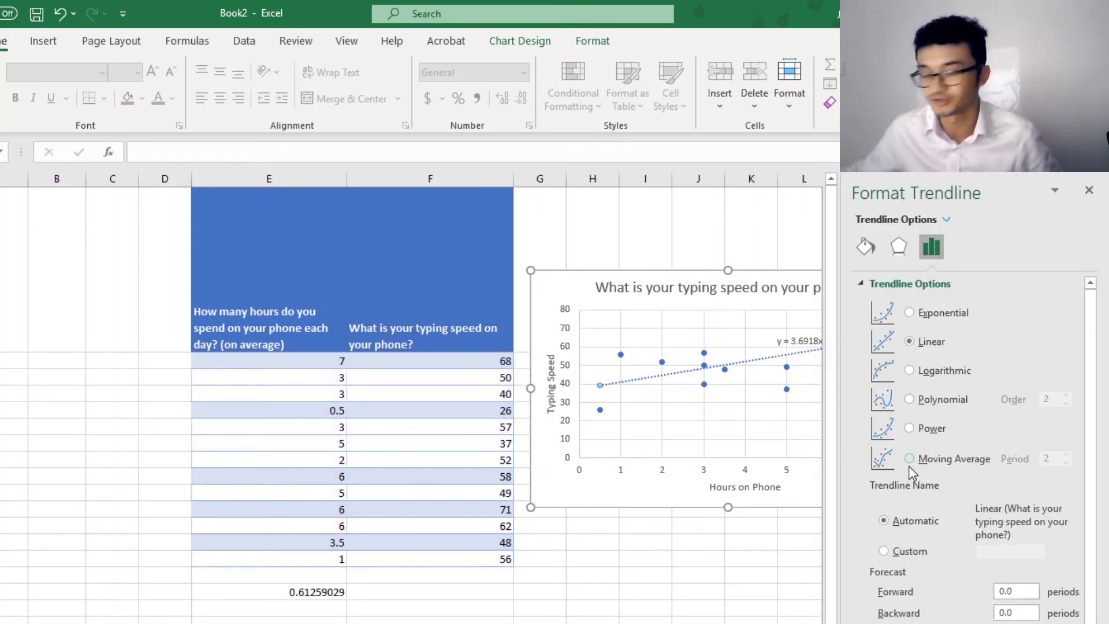
{"action": "scroll", "coordinate": [960, 558], "scroll_direction": "down", "scroll_amount": 1}
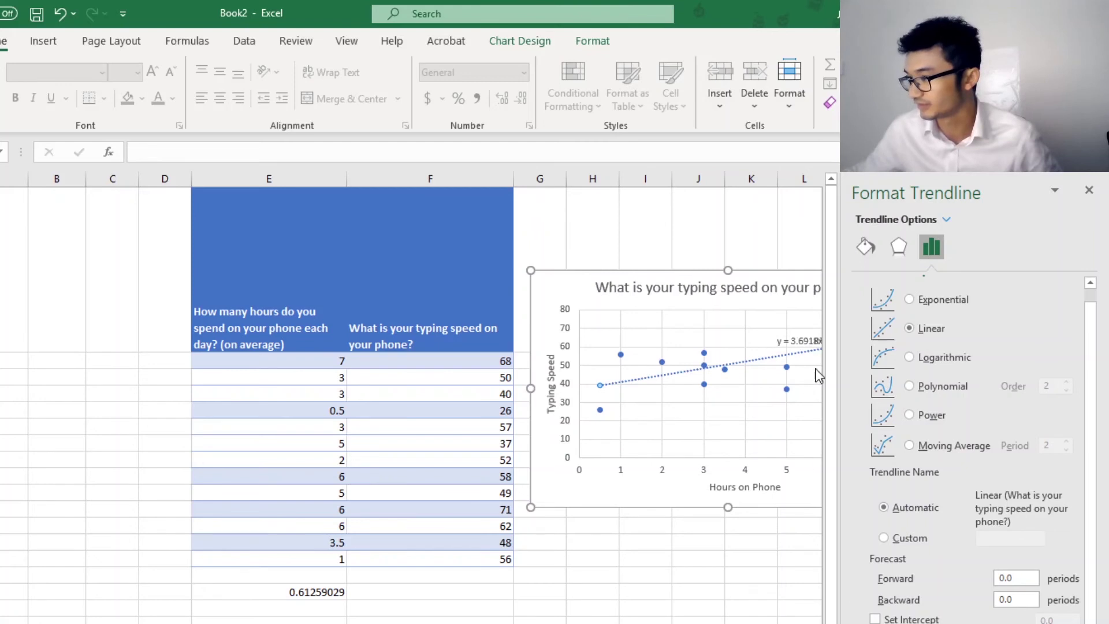
- Move the equation to the top of the plot and the R² label to its lower left
{"action": "left_click", "coordinate": [797, 341]}
{"action": "left_click_drag", "start_coordinate": [790, 333], "coordinate": [695, 309]}
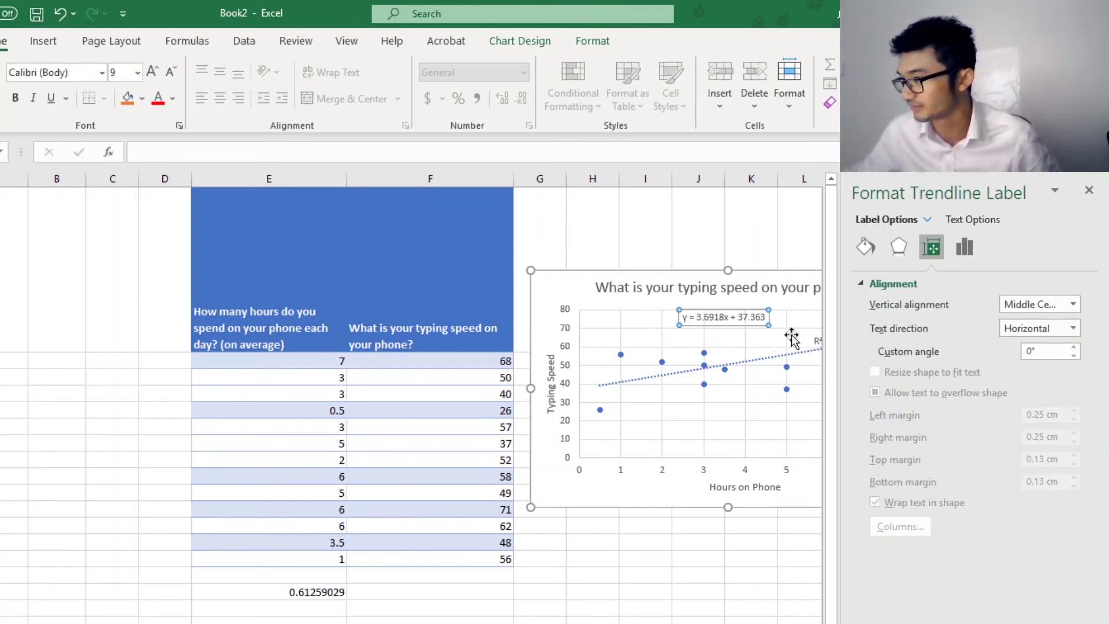
{"action": "left_click", "coordinate": [814, 339]}
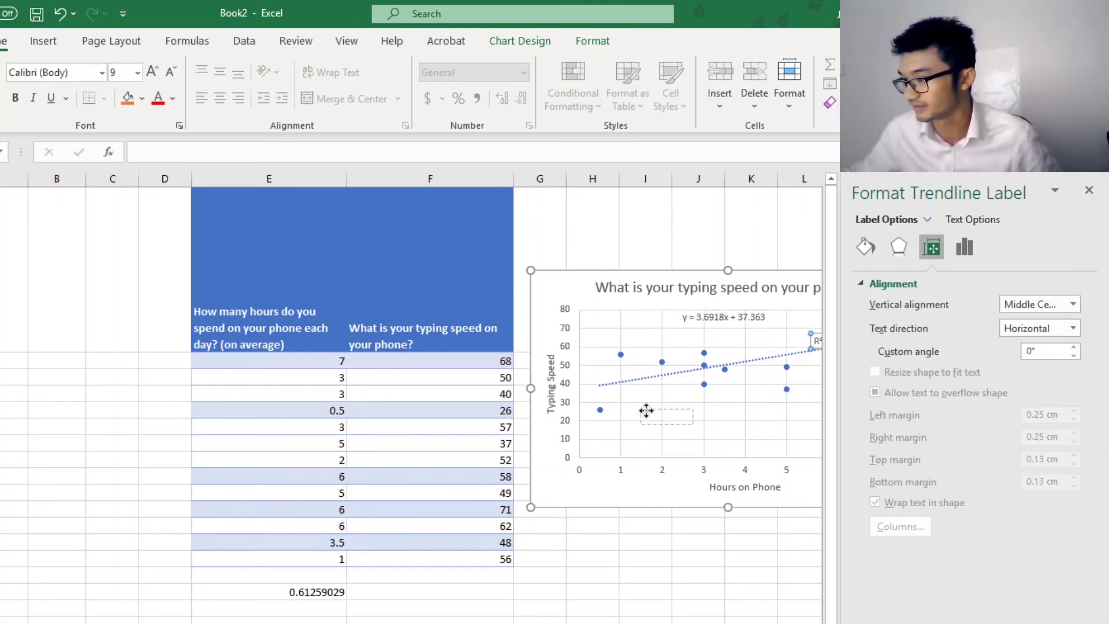
{"action": "left_click_drag", "start_coordinate": [647, 409], "coordinate": [648, 410]}
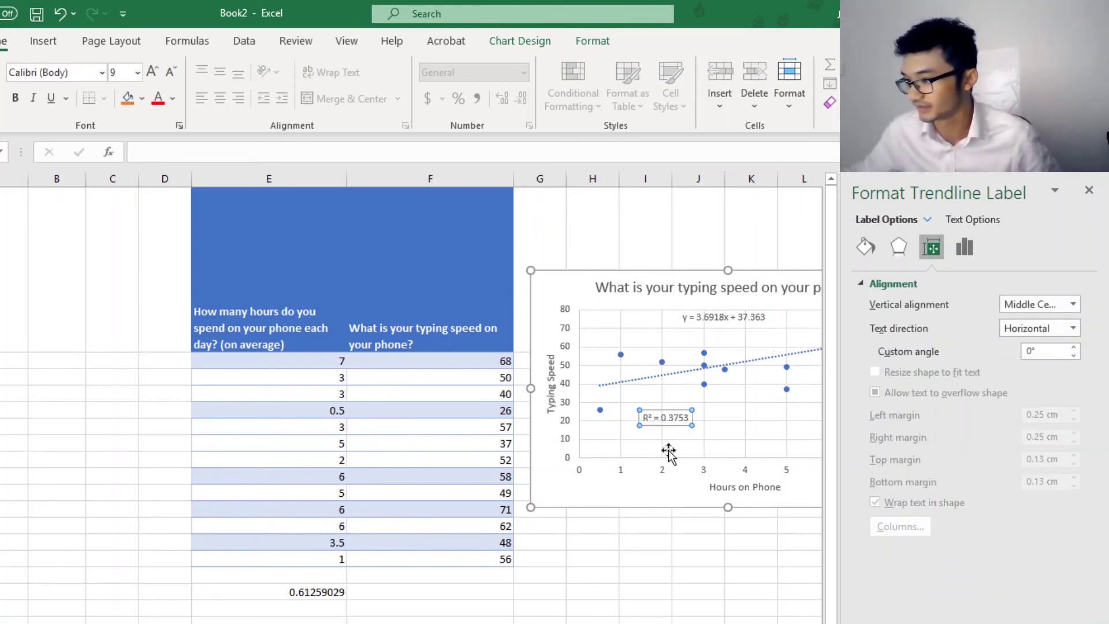
{"action": "left_click", "coordinate": [681, 420]}
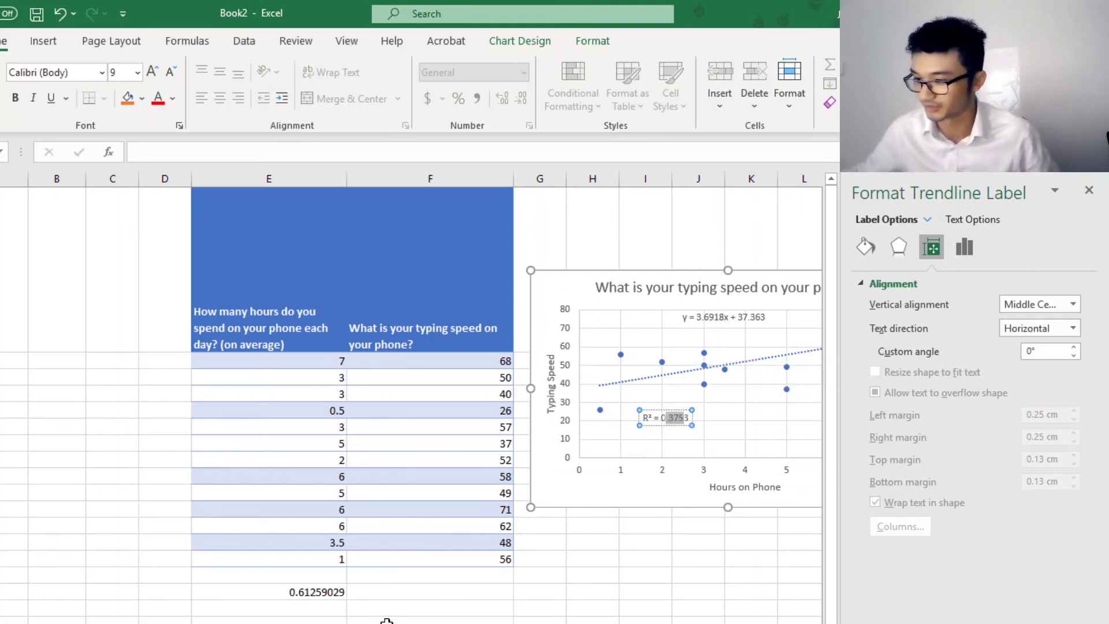
- Inspect the =CORREL formula in E16 and leave it unchanged
{"action": "left_click", "coordinate": [394, 594]}
{"action": "left_click", "coordinate": [308, 597]}
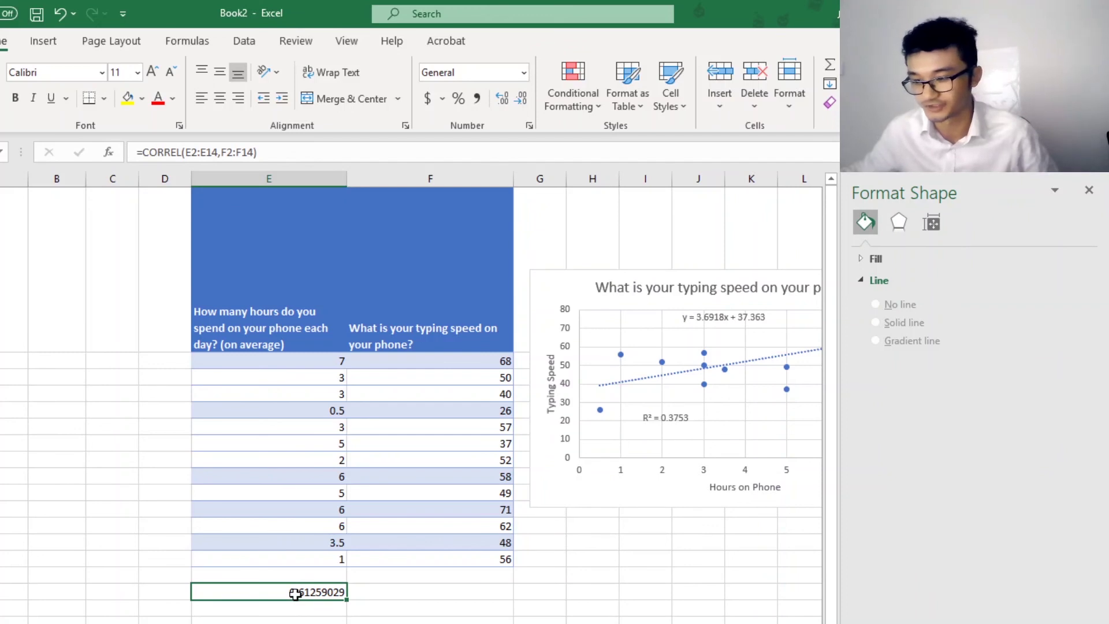
{"action": "double_click", "coordinate": [295, 594]}
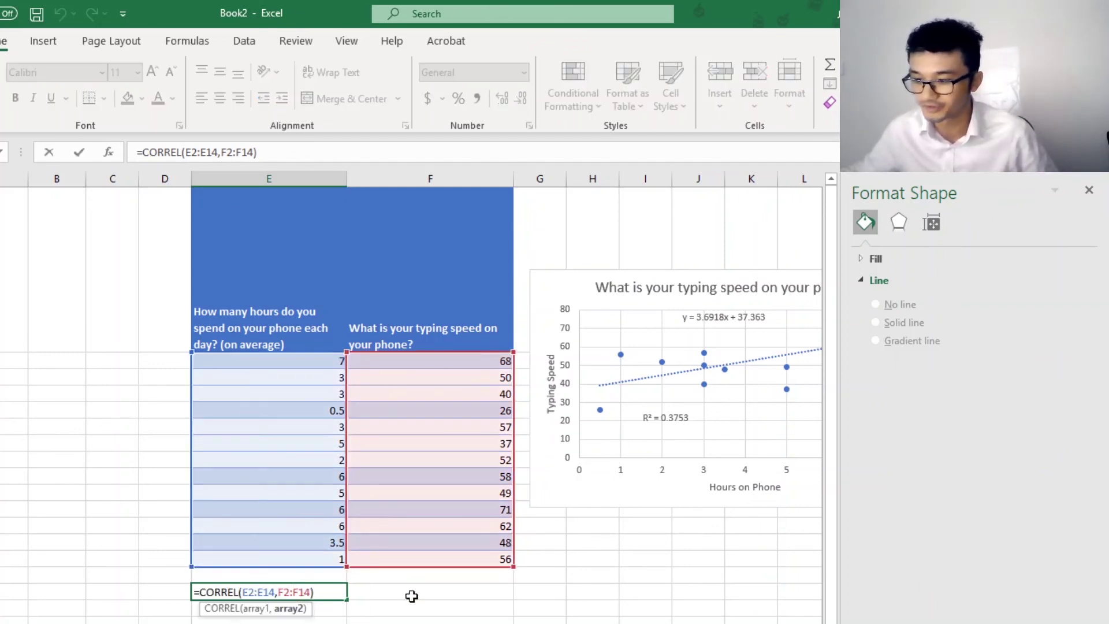
{"action": "key", "text": "Escape"}
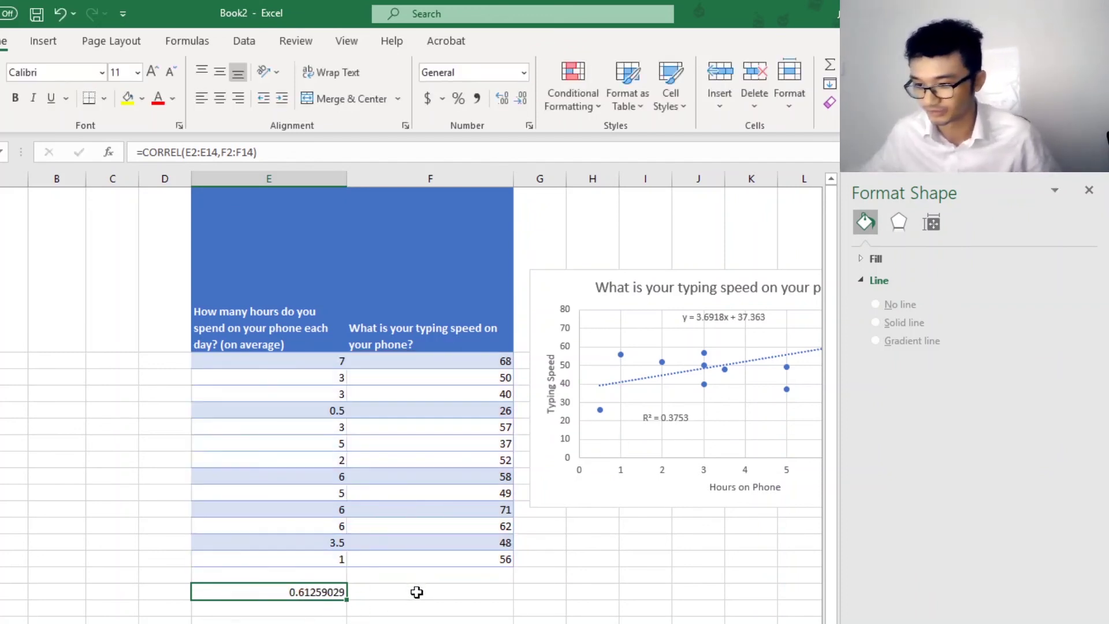
- Enter =E16^2 beside the CORREL result, giving 0.375266863 to match the chart's R²
{"action": "left_click", "coordinate": [420, 589]}
{"action": "type", "text": "="}
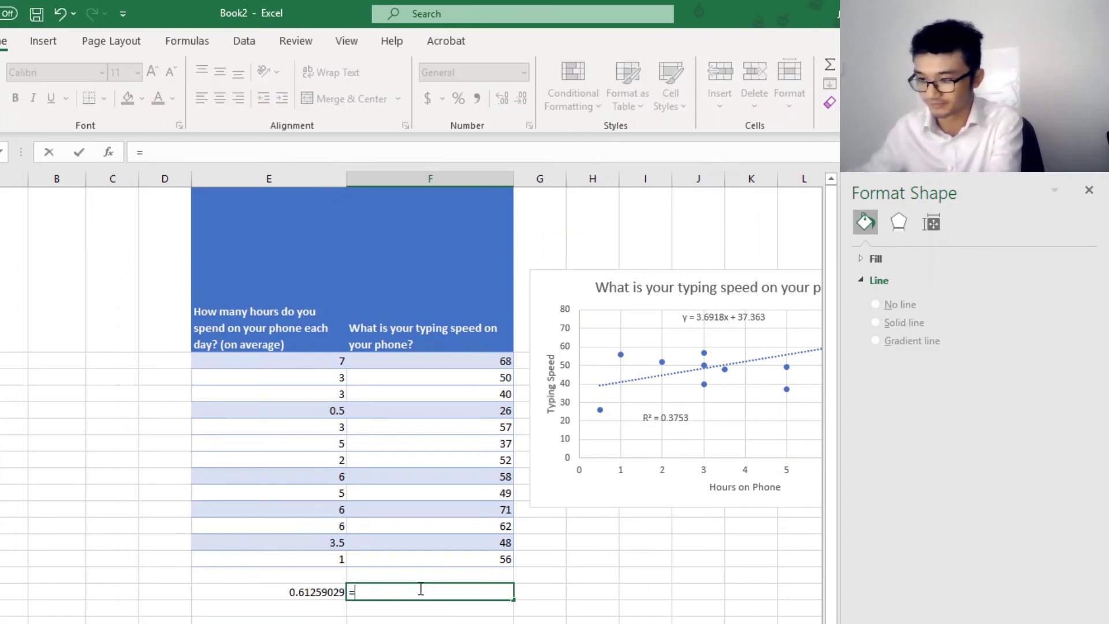
{"action": "left_click", "coordinate": [302, 593]}
{"action": "type", "text": "^2"}
{"action": "key", "text": "Return"}
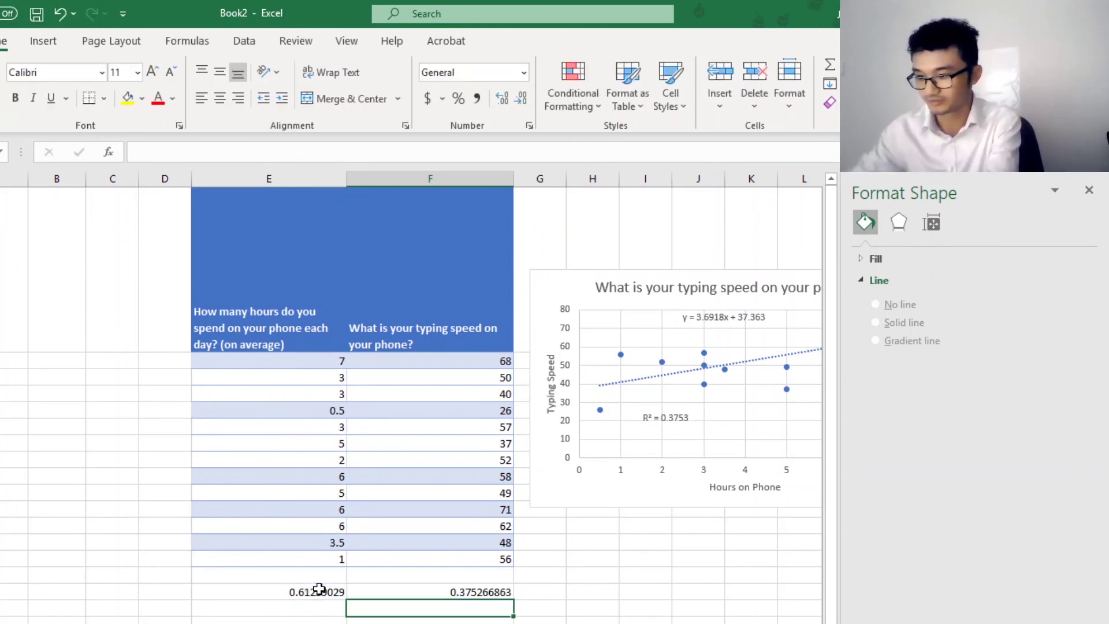
- Reopen Format Trendline for the Typing Speed chart, showing the Linear type selected
{"action": "left_click", "coordinate": [676, 420]}
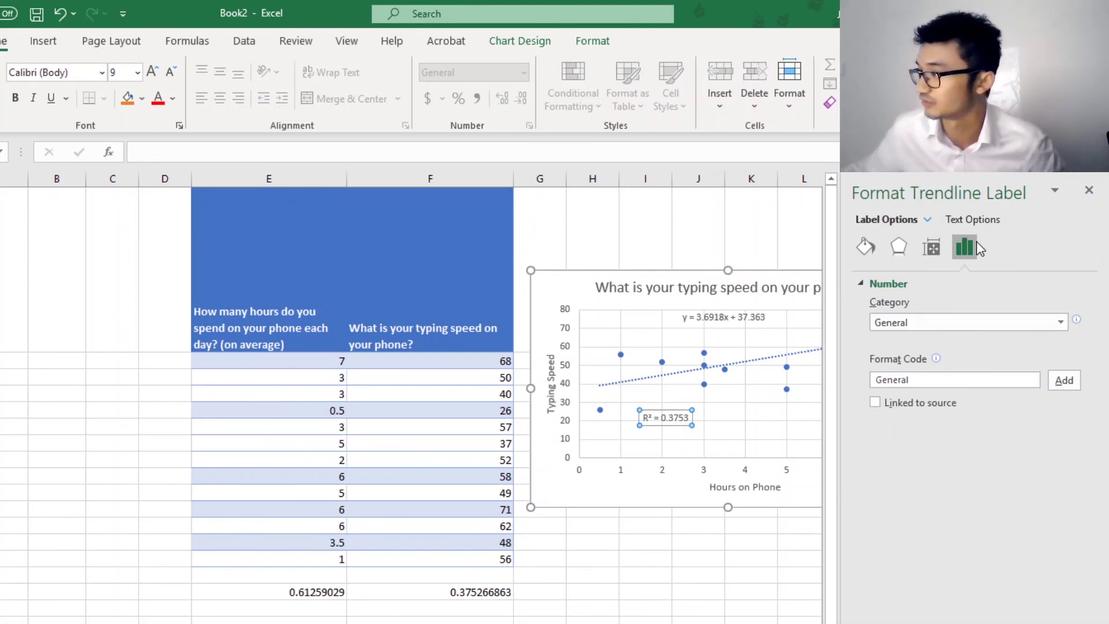
{"action": "left_click", "coordinate": [1089, 191]}
{"action": "left_click", "coordinate": [948, 280]}
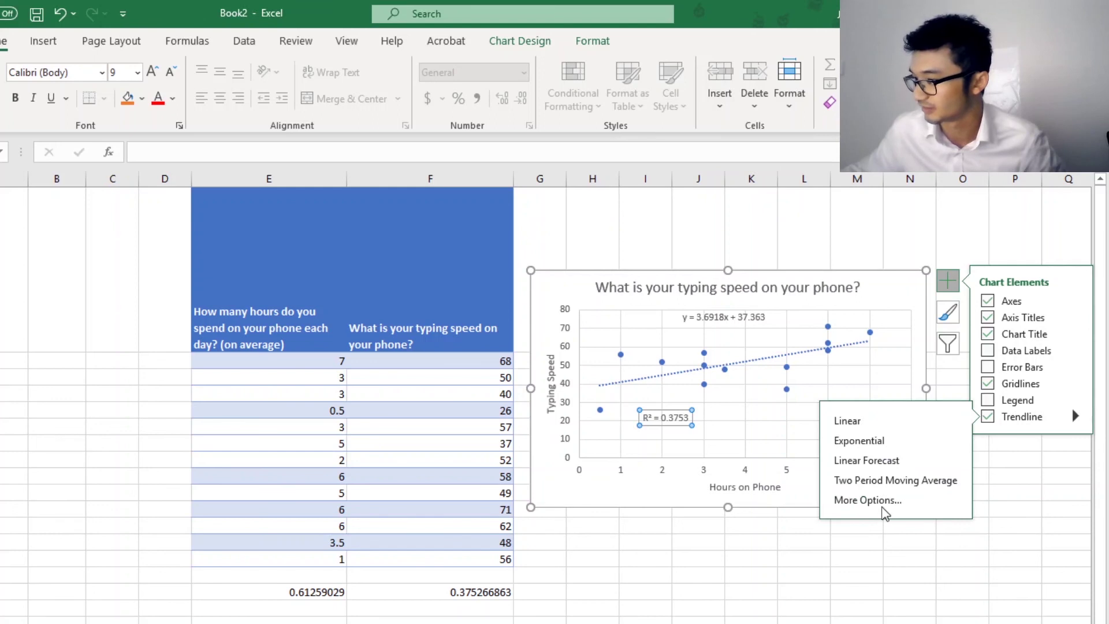
{"action": "left_click", "coordinate": [1050, 460]}
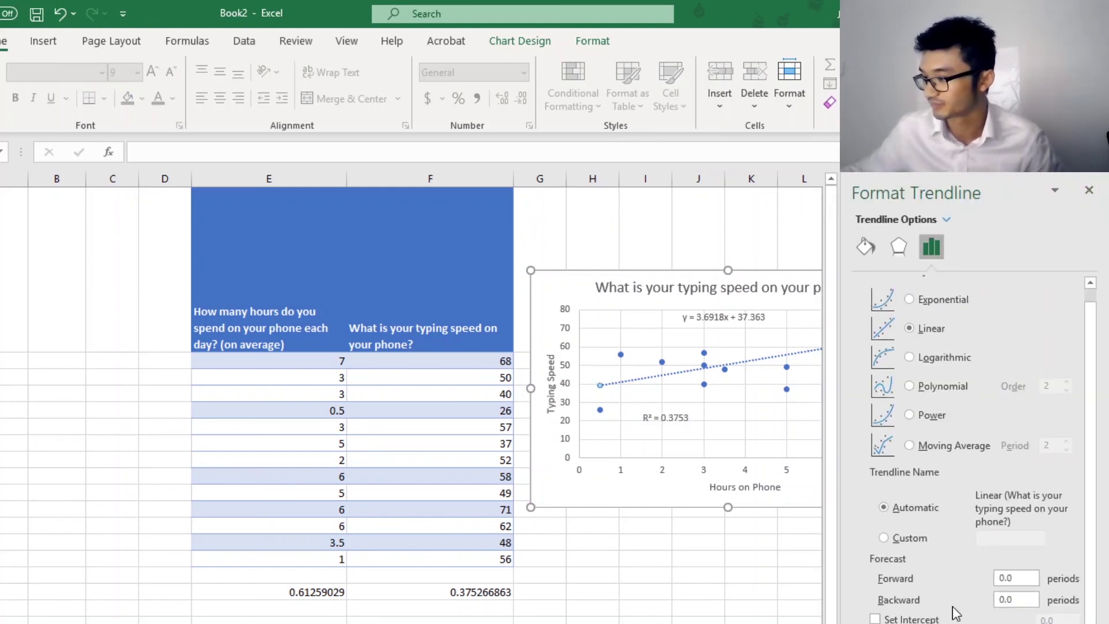